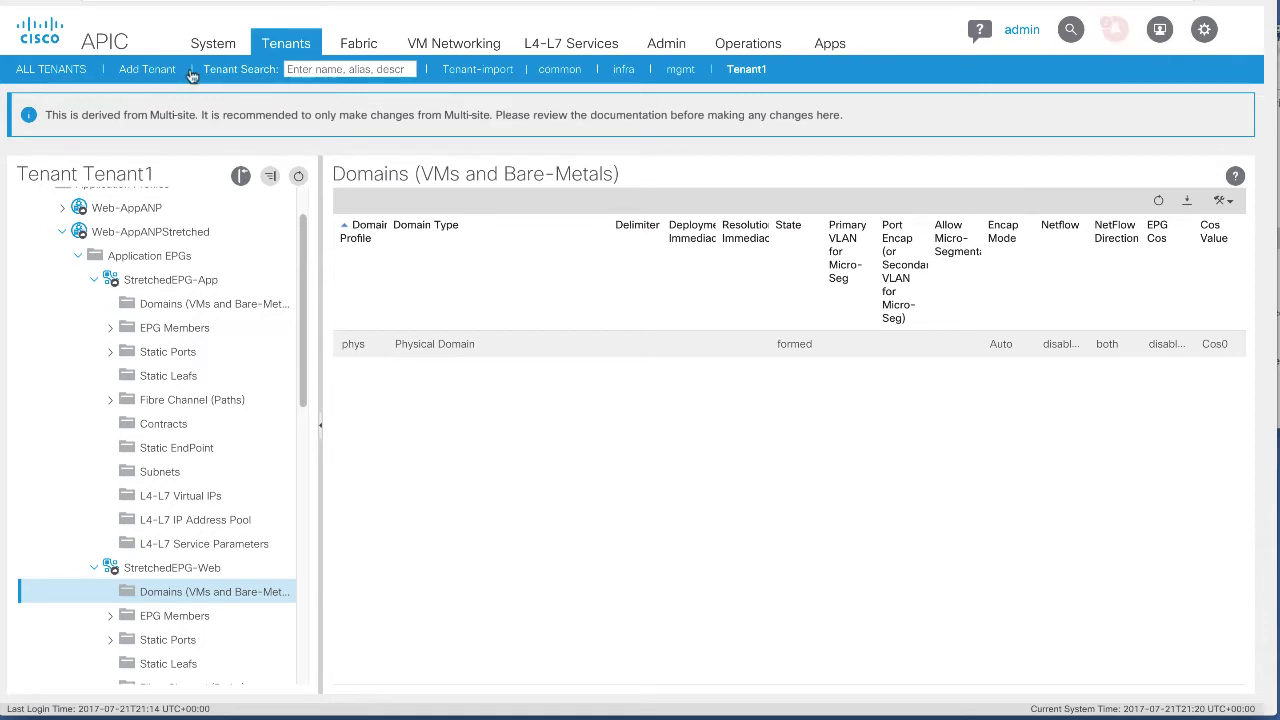
- Find the Tenant-import tenant through the tenant search and open it
{"action": "left_click", "coordinate": [305, 69]}
{"action": "type", "text": "Tonant"}
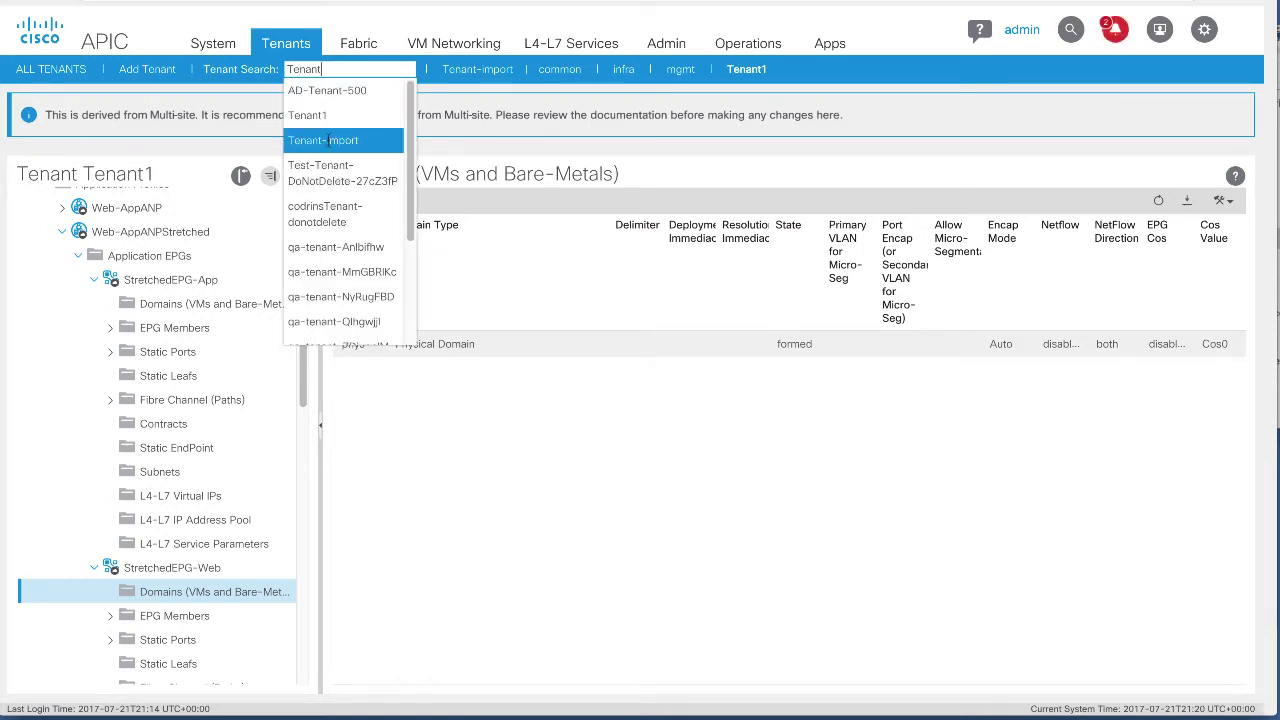
{"action": "left_click", "coordinate": [323, 140]}
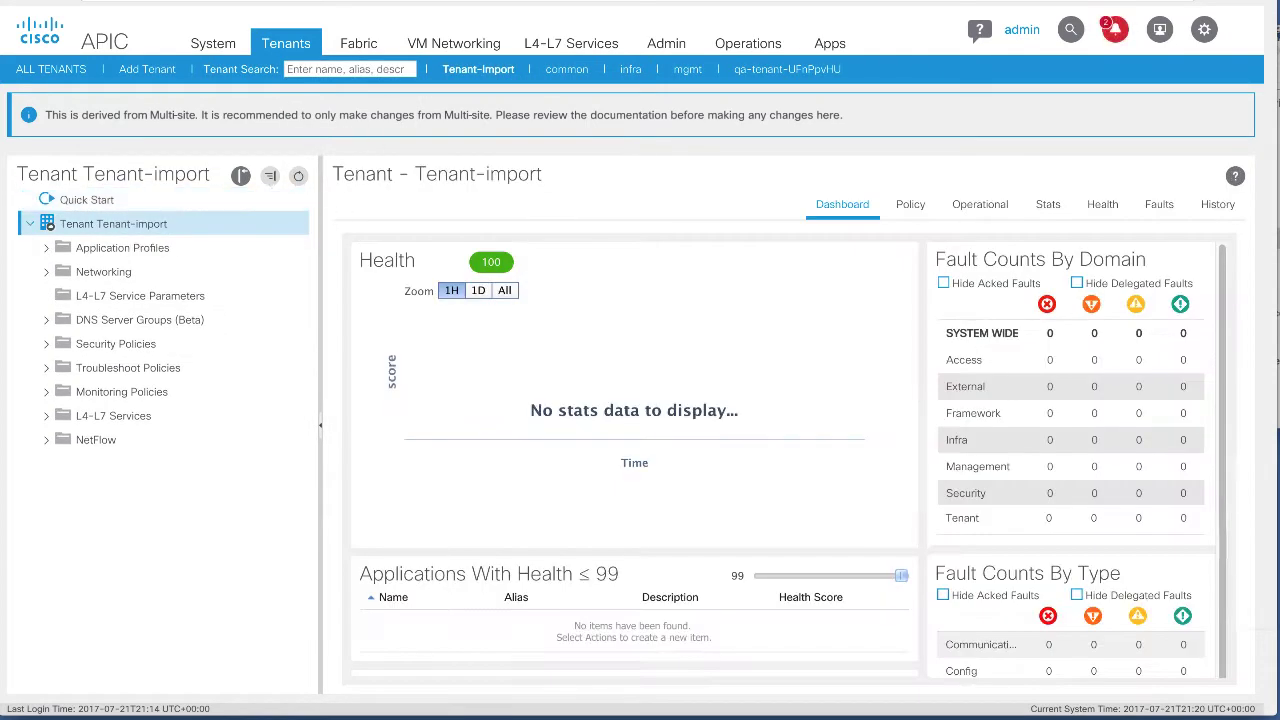
- Switch to the other site's APIC and search its tenants for Tenant-import
{"action": "left_click", "coordinate": [345, 70]}
{"action": "type", "text": "Tenant"}
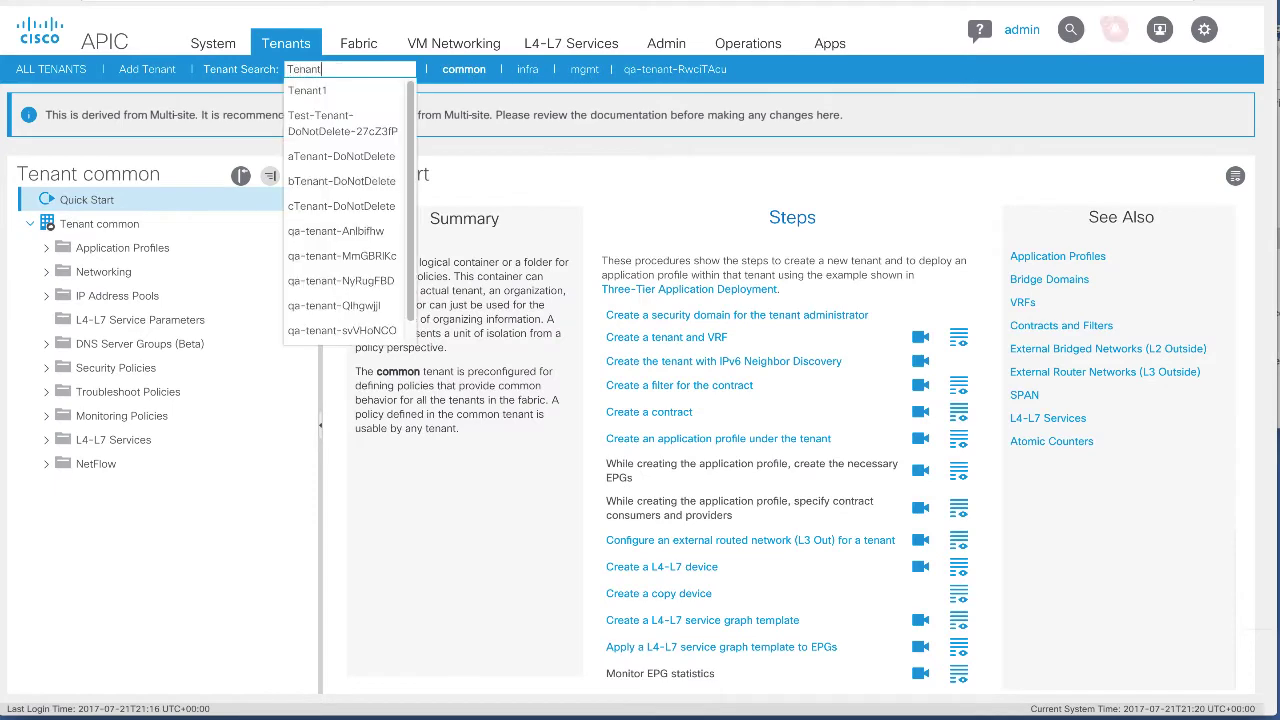
{"action": "type", "text": "-imp"}
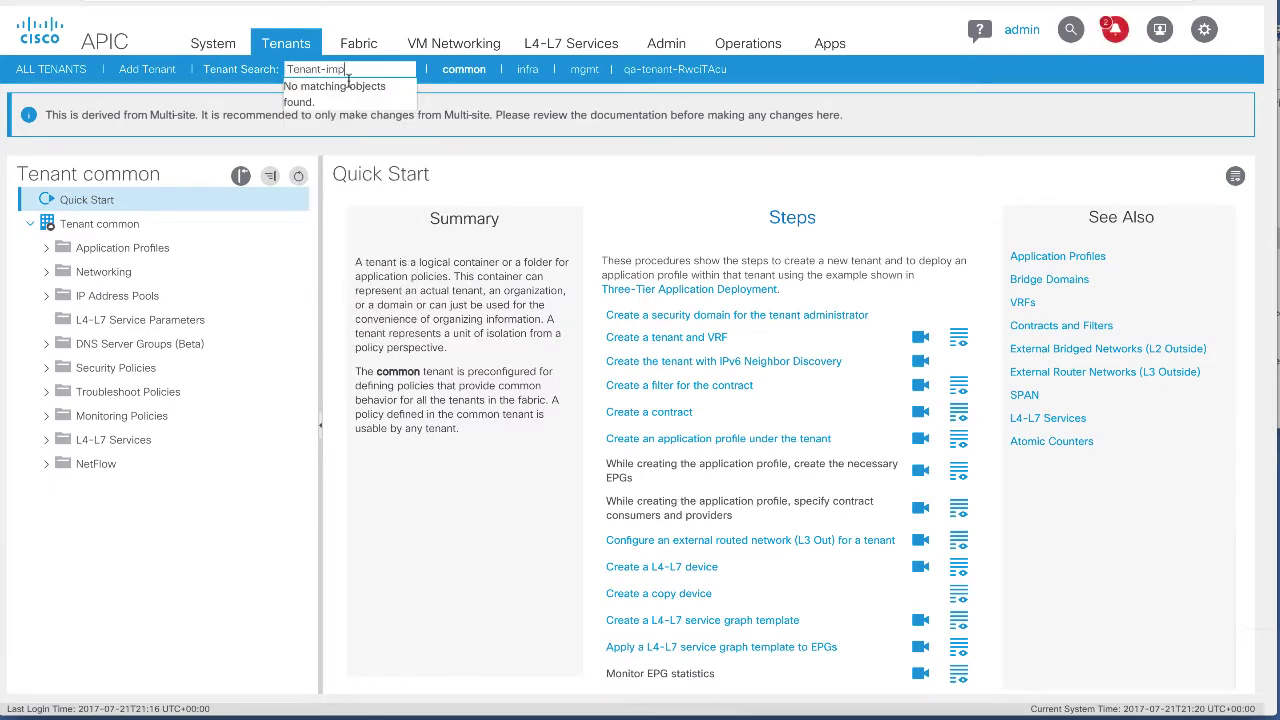
{"action": "type", "text": "ort"}
{"action": "key", "text": "Return"}
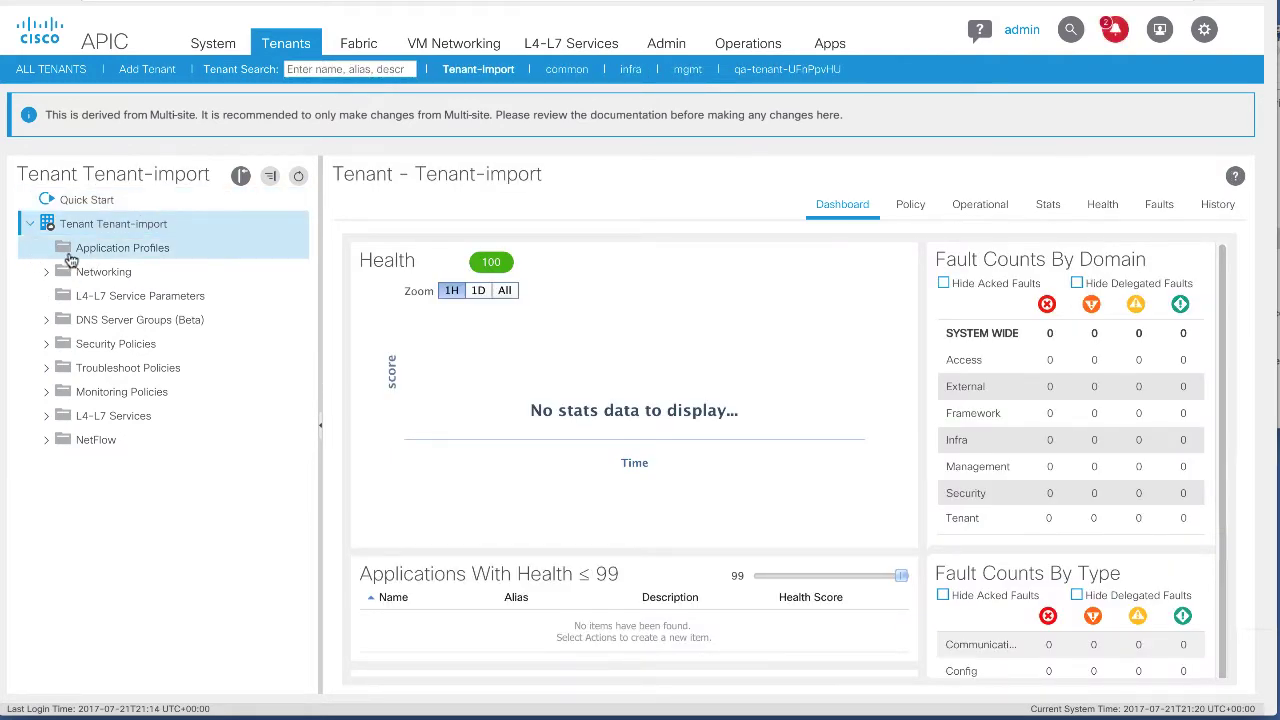
- In the first site's APIC, start a new application profile under Tenant-import and name it APIC-created-ANP
{"action": "right_click", "coordinate": [105, 255]}
{"action": "left_click", "coordinate": [135, 268]}
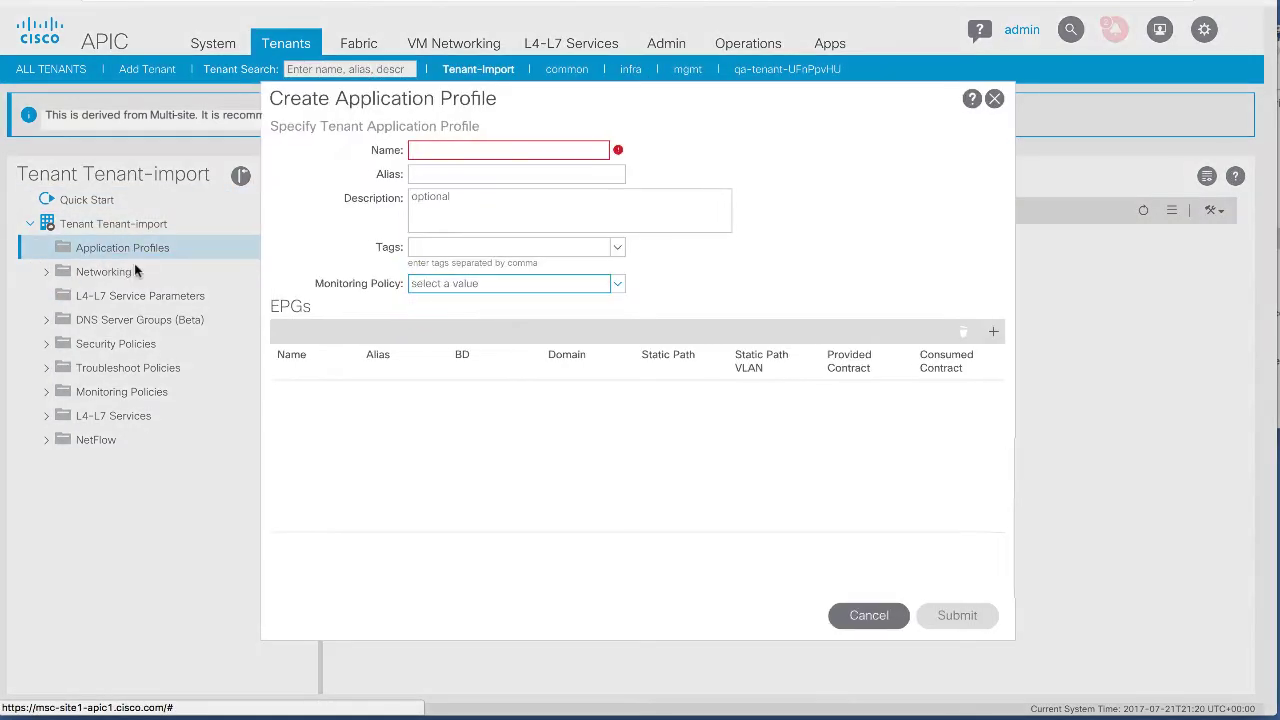
{"action": "left_click", "coordinate": [436, 151]}
{"action": "type", "text": "AP"}
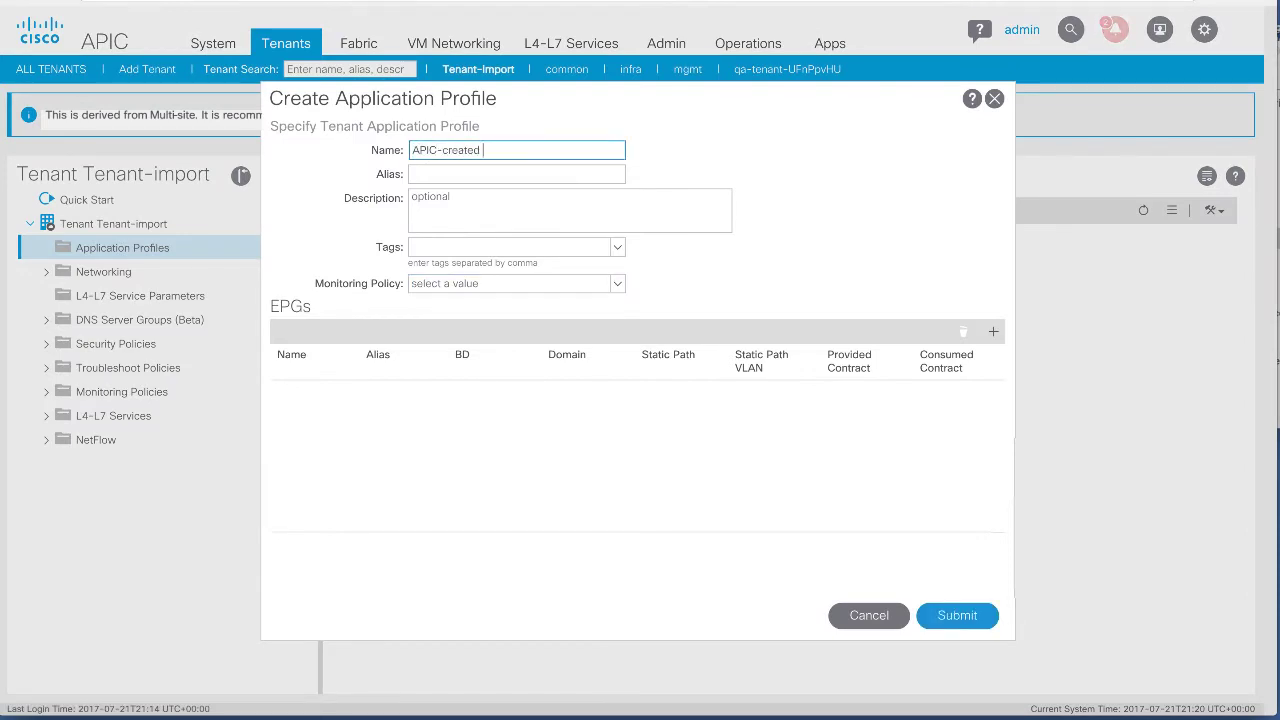
{"action": "type", "text": "IC-created"}
{"action": "key", "text": "BackSpace"}
{"action": "left_click", "coordinate": [521, 427]}
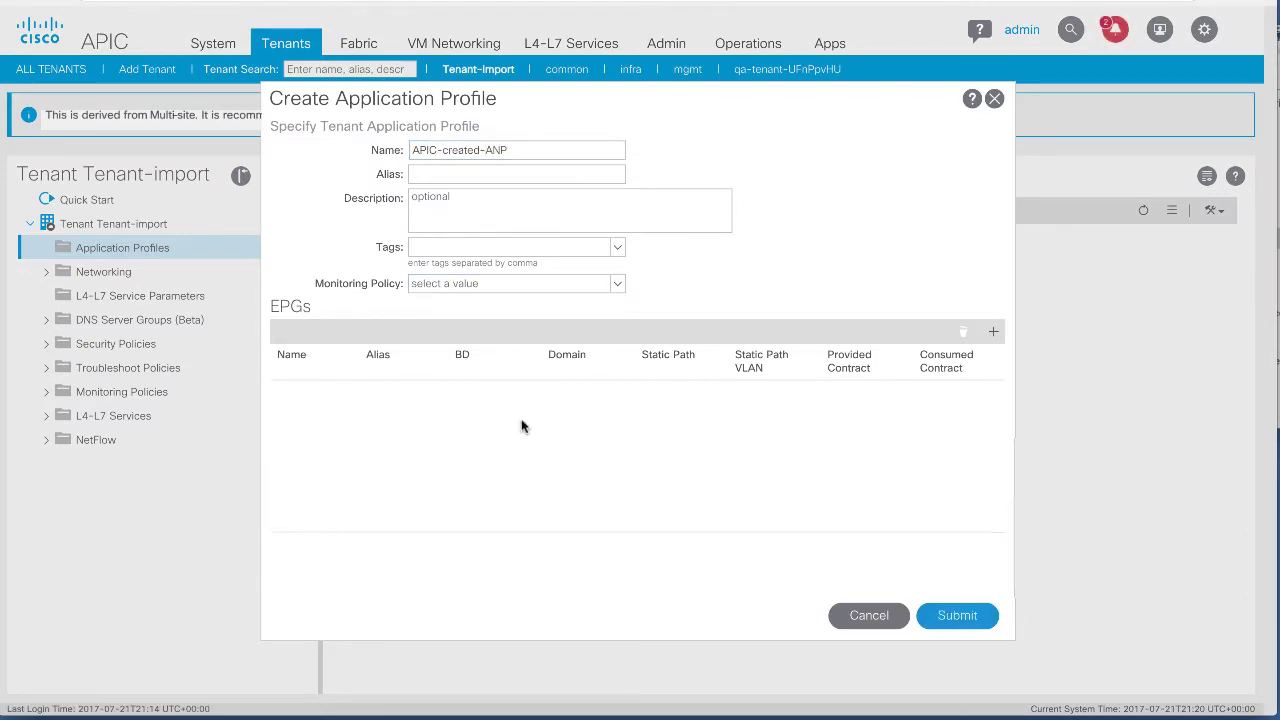
- Add an EPG named APIC-created-EPG to the profile with bridge domain BD16 and the physical domain phys
{"action": "left_click", "coordinate": [995, 333]}
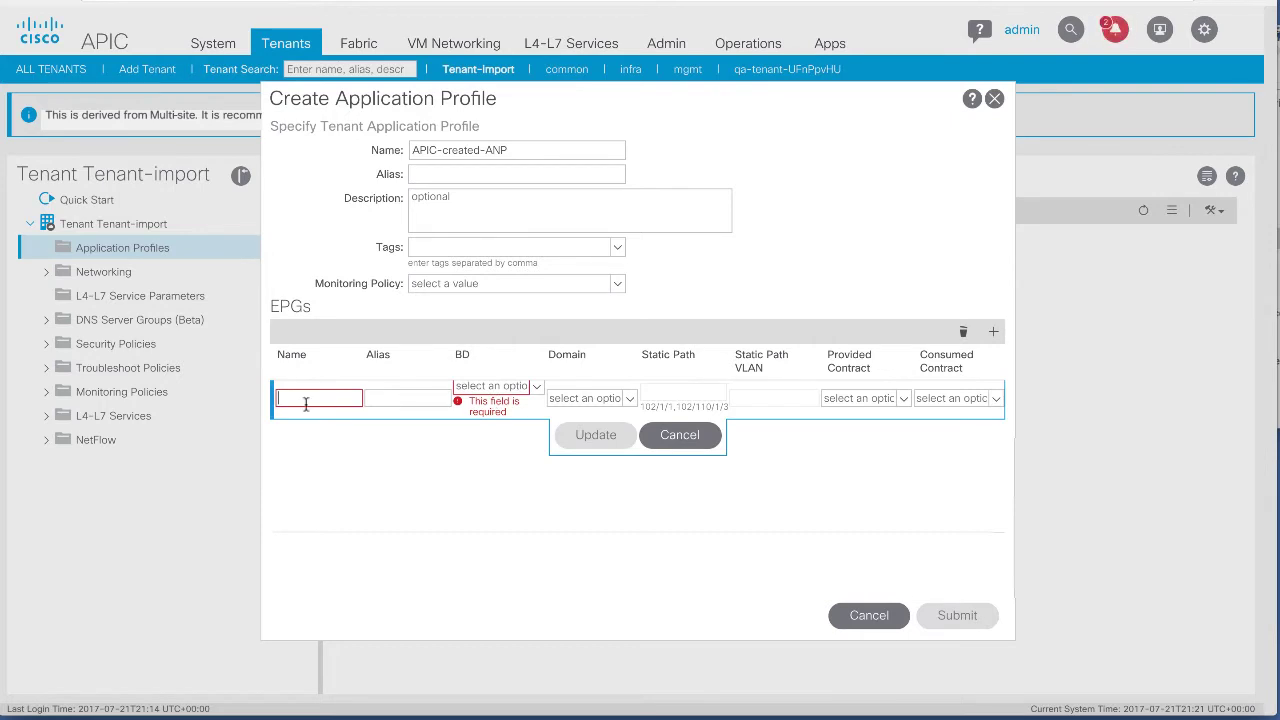
{"action": "type", "text": "APIC-created-EPG"}
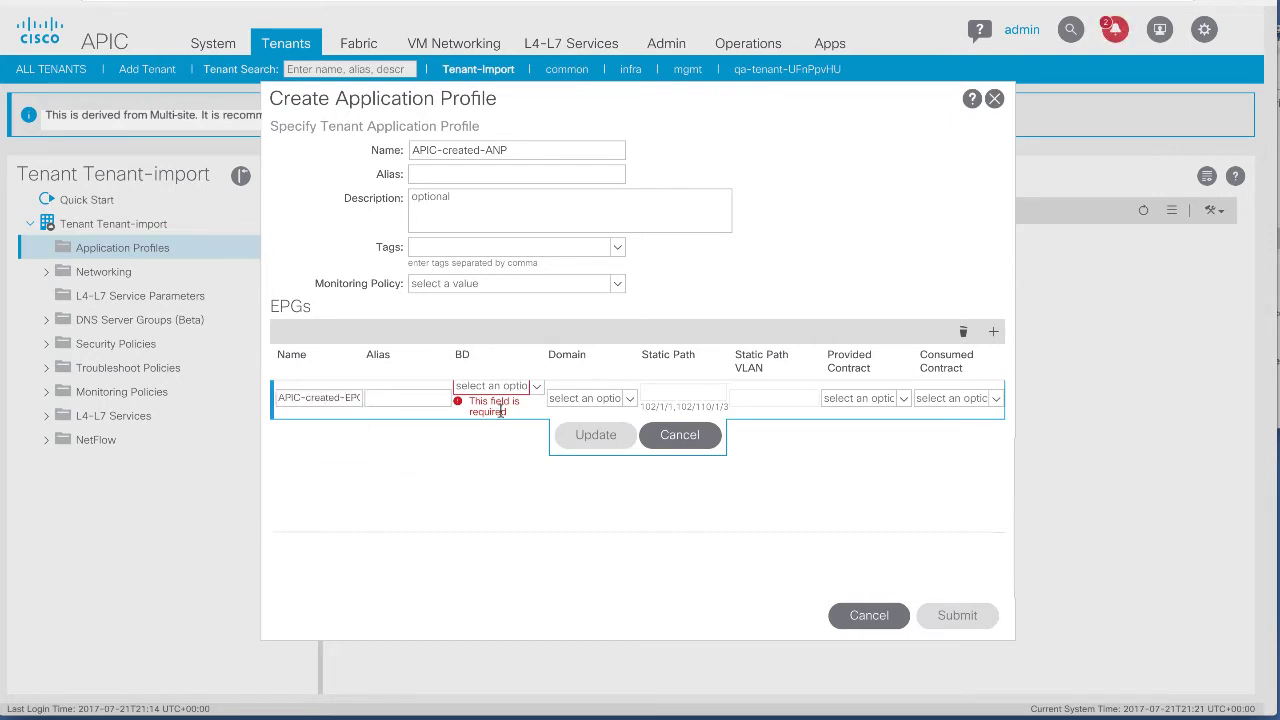
{"action": "left_click", "coordinate": [495, 386]}
{"action": "left_click", "coordinate": [475, 423]}
{"action": "left_click", "coordinate": [615, 399]}
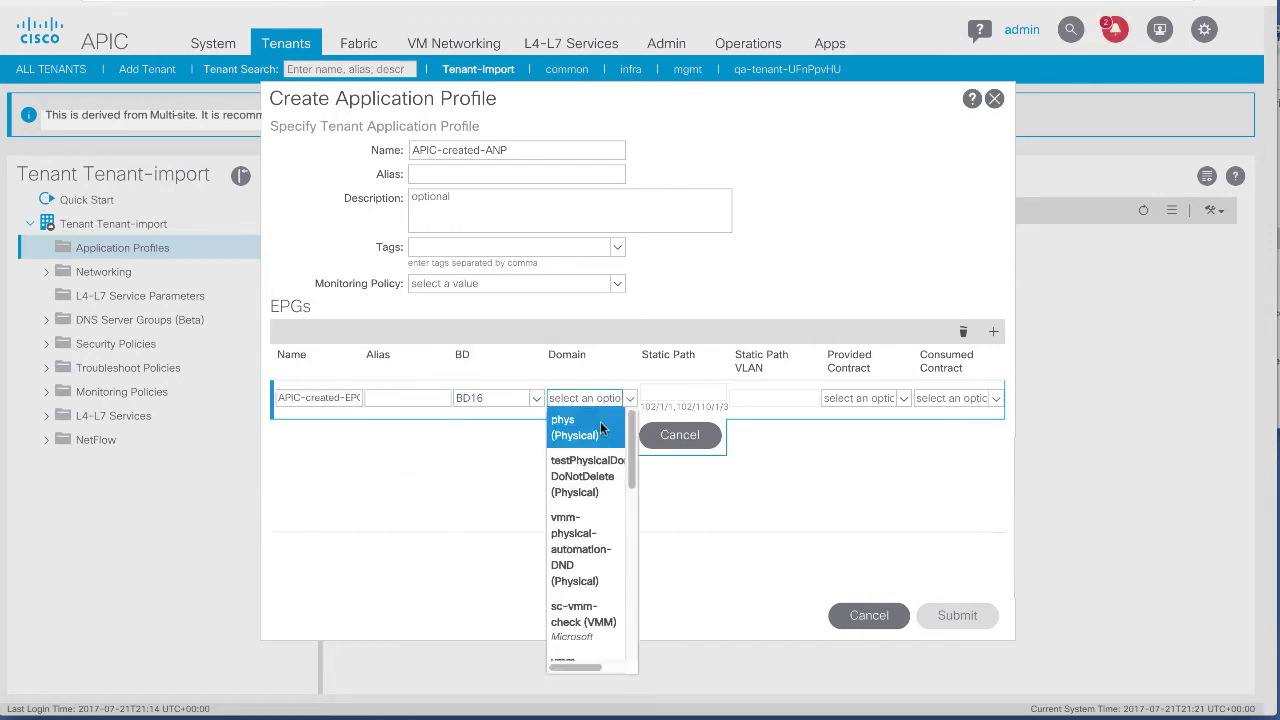
{"action": "left_click", "coordinate": [590, 427]}
- Set the EPG's static path to 102/1/1 with VLAN 100 and choose Contract1 as its provided contract
{"action": "type", "text": "102/1/1"}
{"action": "left_click", "coordinate": [784, 397]}
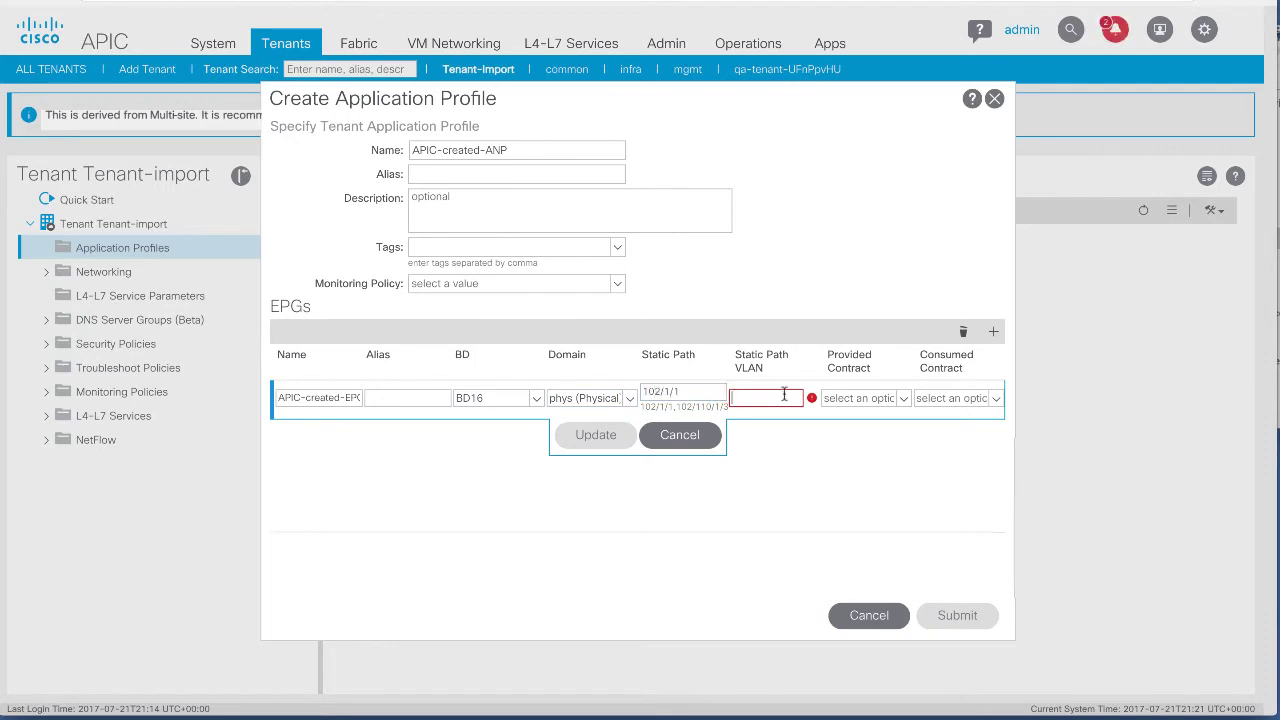
{"action": "type", "text": "100"}
{"action": "left_click", "coordinate": [880, 398]}
{"action": "left_click", "coordinate": [852, 503]}
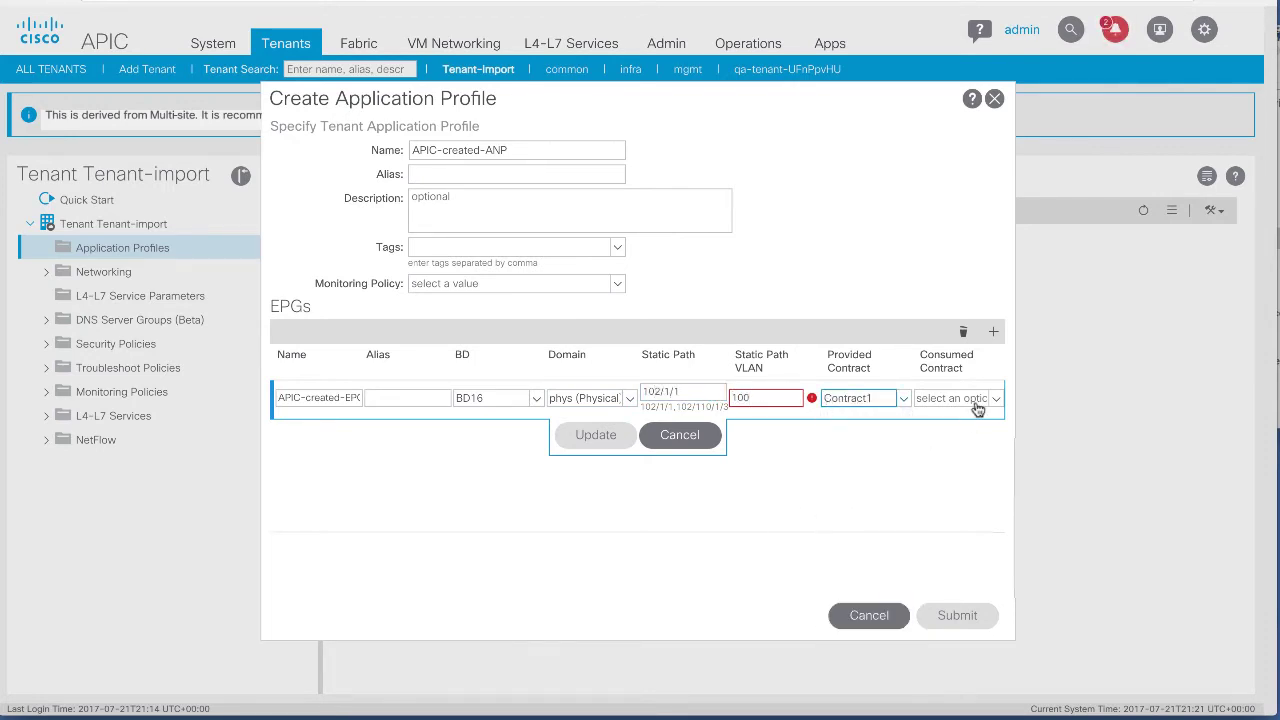
- Change the static path VLAN to vlan-1, update the EPG row and submit the application profile
{"action": "left_click", "coordinate": [920, 398]}
{"action": "left_click", "coordinate": [845, 325]}
{"action": "key", "text": "BackSpace"}
{"action": "key", "text": "BackSpace"}
{"action": "key", "text": "BackSpace"}
{"action": "type", "text": "vlan-1"}
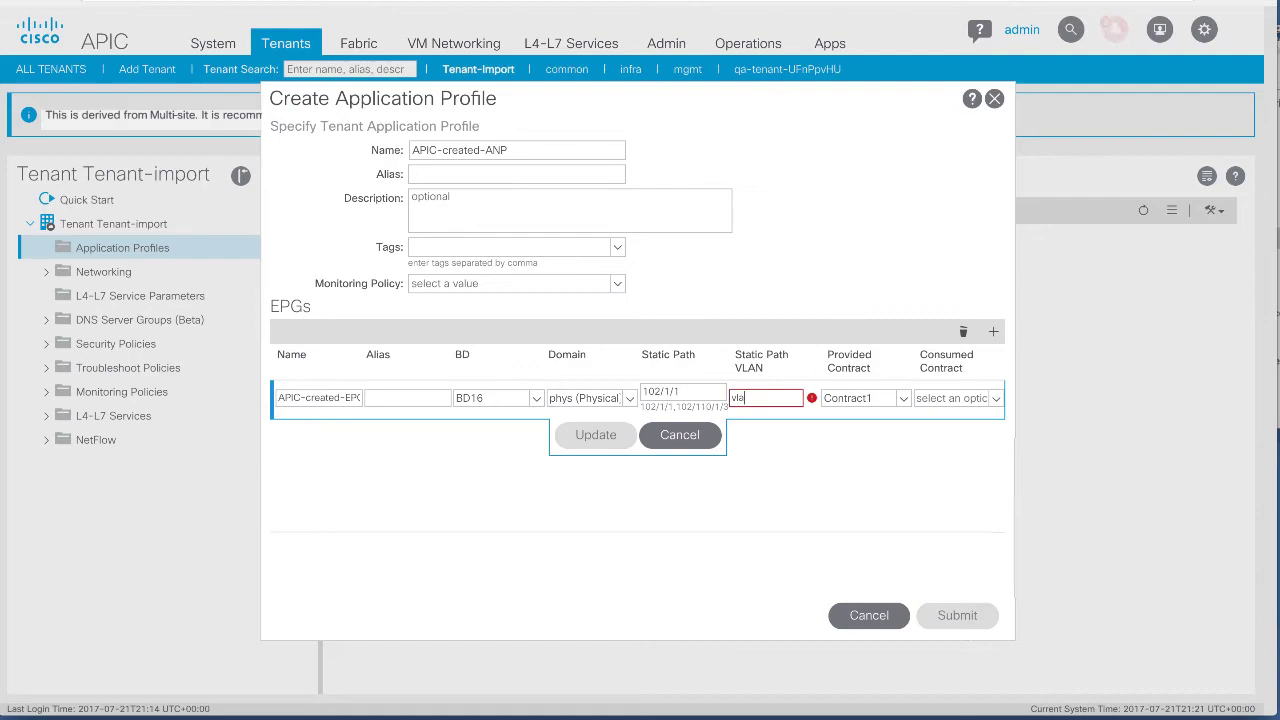
{"action": "left_click", "coordinate": [596, 434]}
{"action": "left_click", "coordinate": [958, 622]}
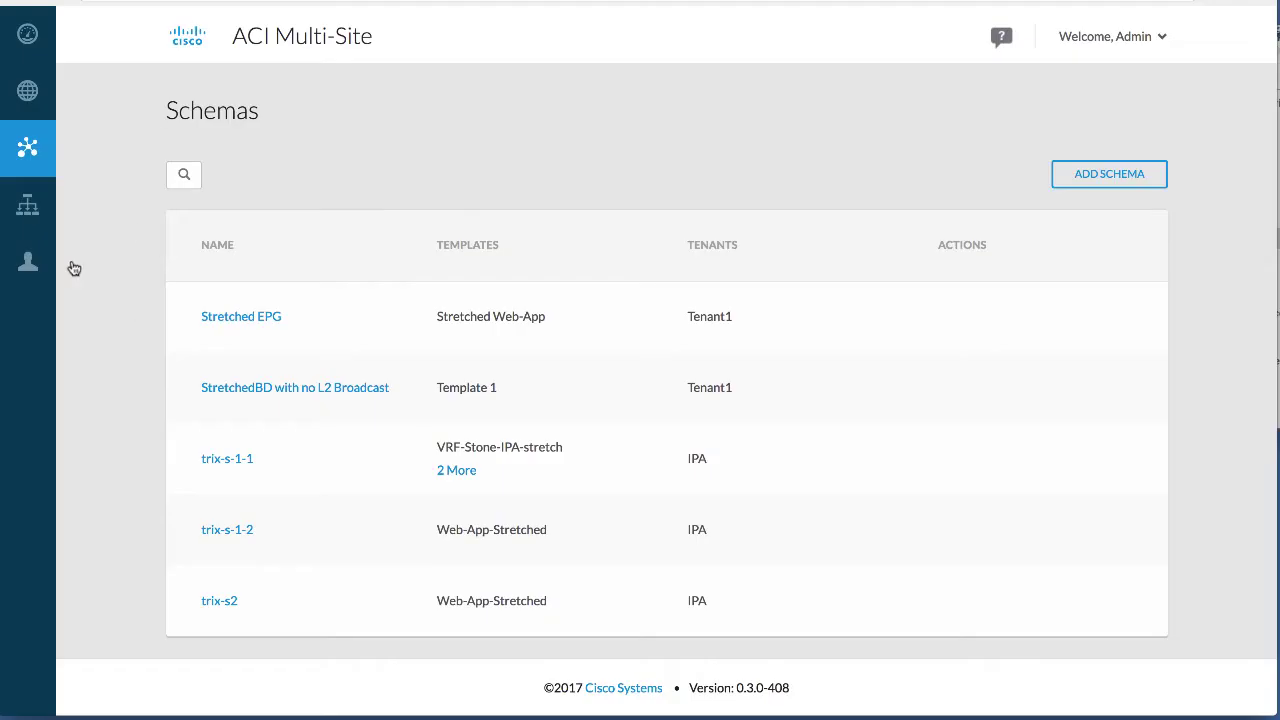
- Switch to ACI Multi-Site, associate Tenant-import with the San Francisco and New York sites and submit the tenant
{"action": "left_click", "coordinate": [34, 228]}
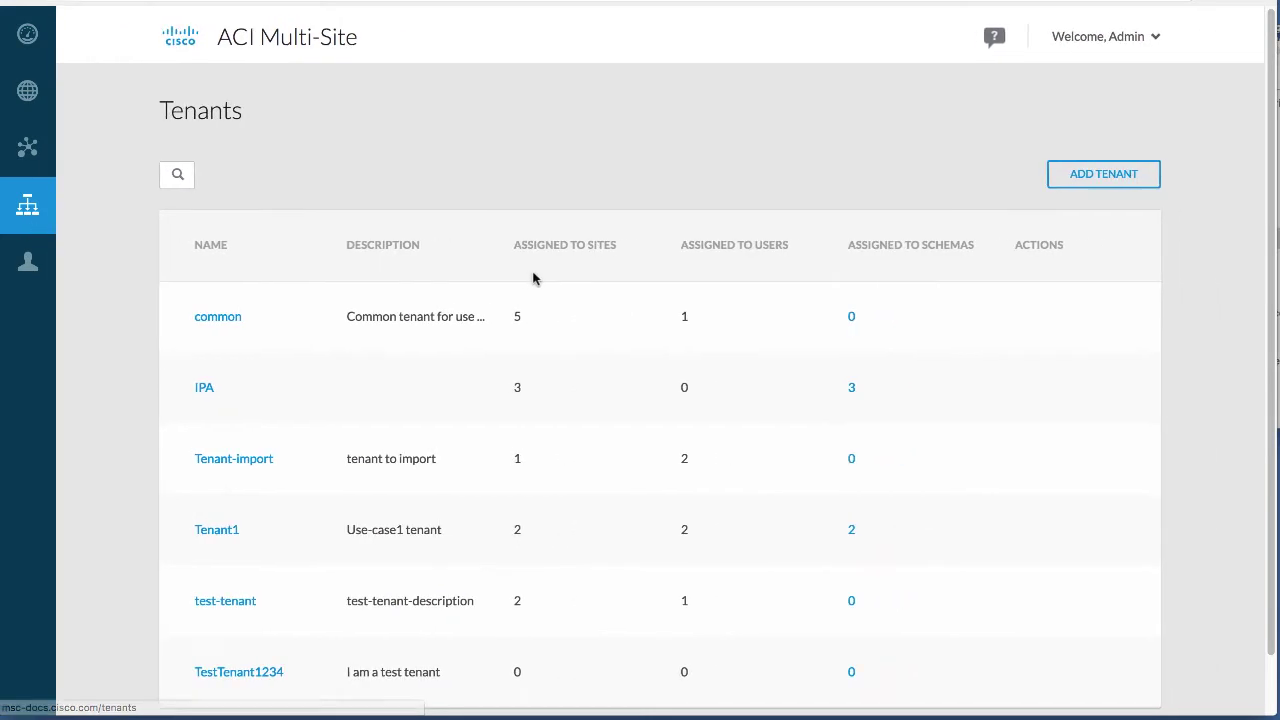
{"action": "scroll", "coordinate": [531, 277], "scroll_direction": "down", "scroll_amount": 1}
{"action": "left_click", "coordinate": [224, 398]}
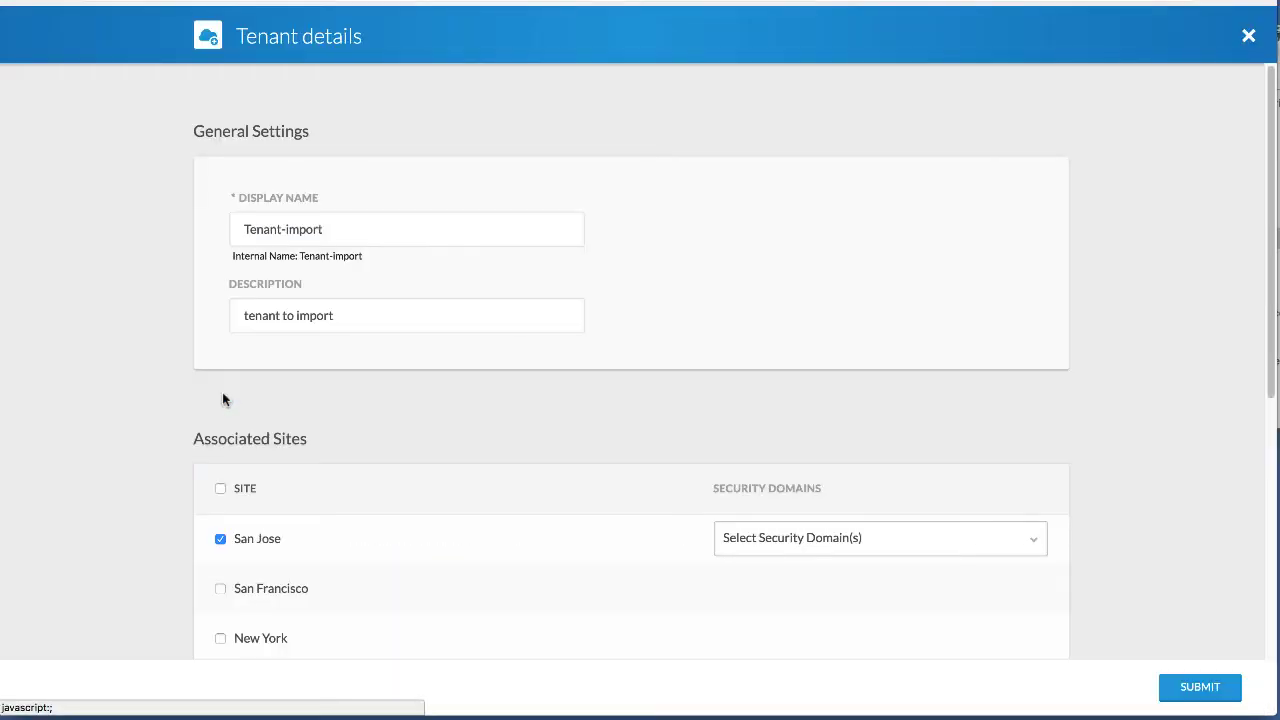
{"action": "scroll", "coordinate": [222, 398], "scroll_direction": "down", "scroll_amount": 1}
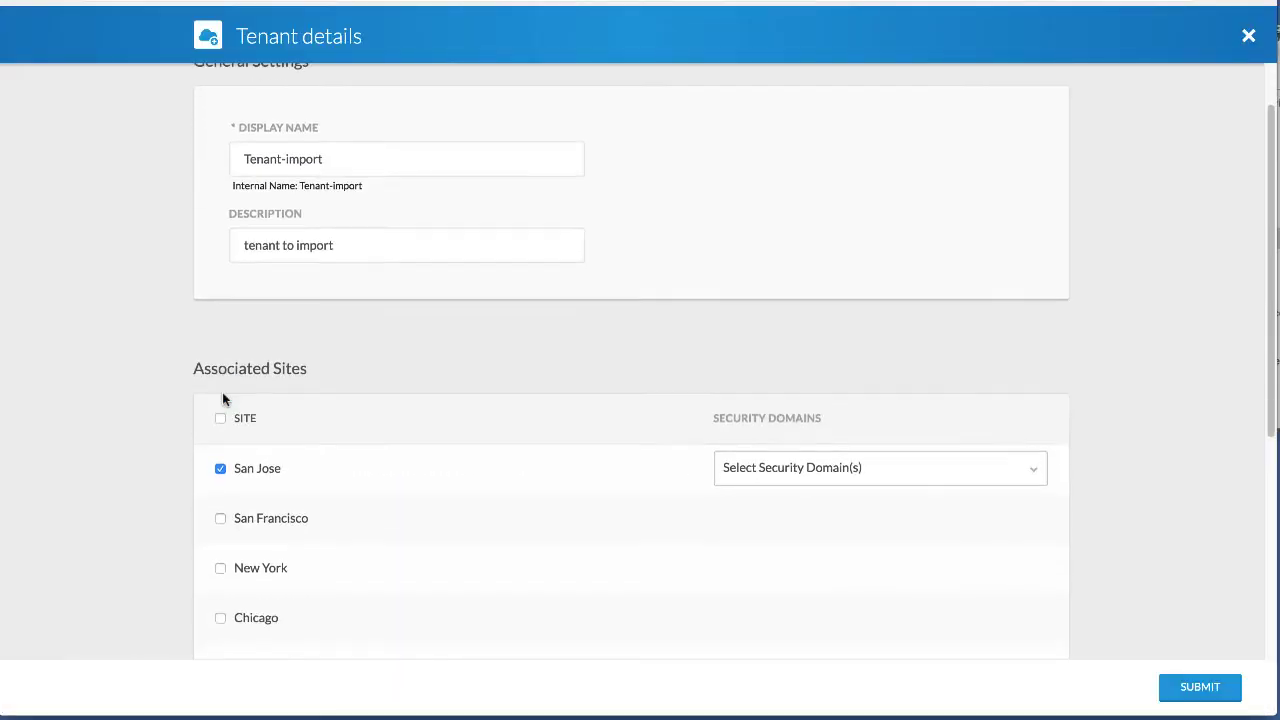
{"action": "left_click", "coordinate": [218, 519]}
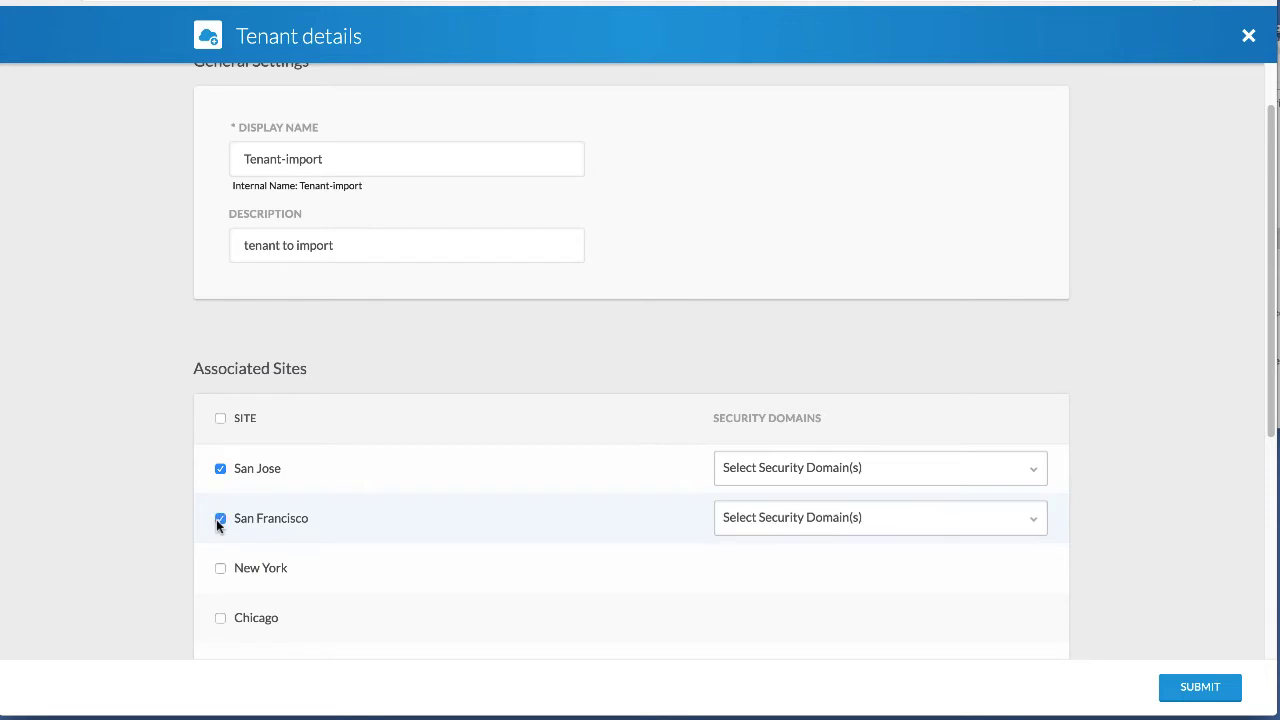
{"action": "left_click", "coordinate": [219, 569]}
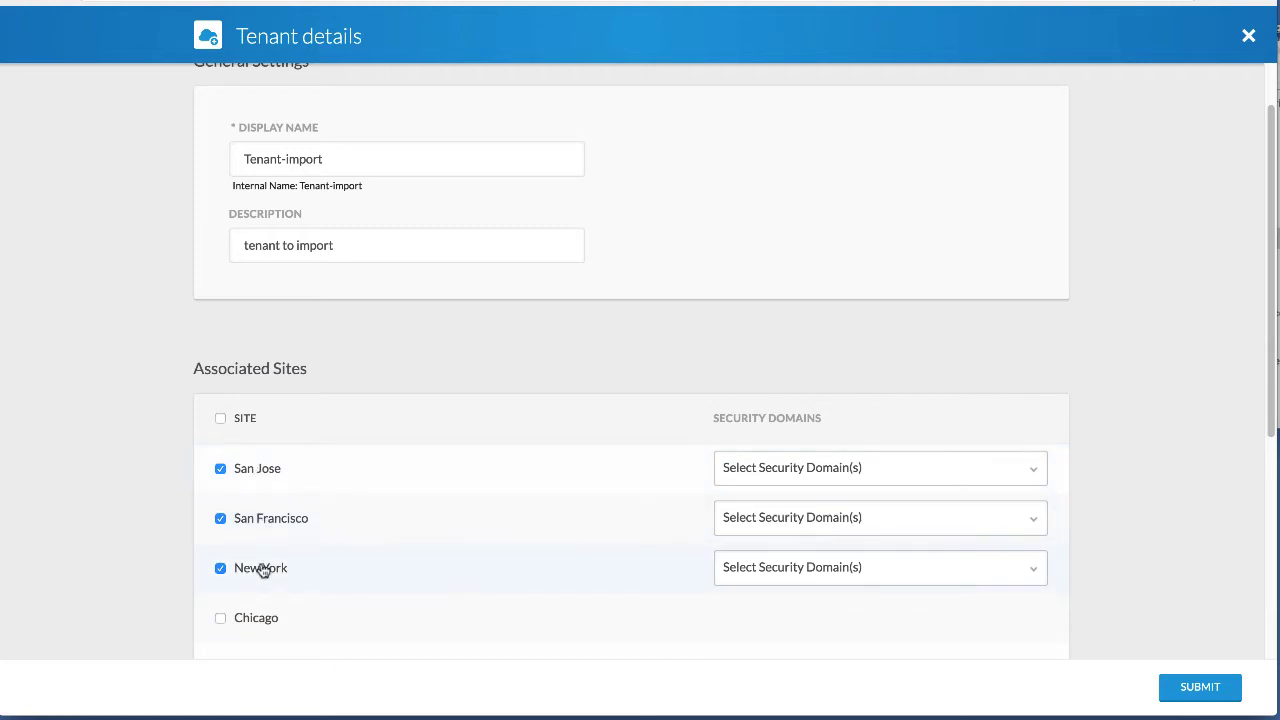
{"action": "left_click", "coordinate": [1197, 706]}
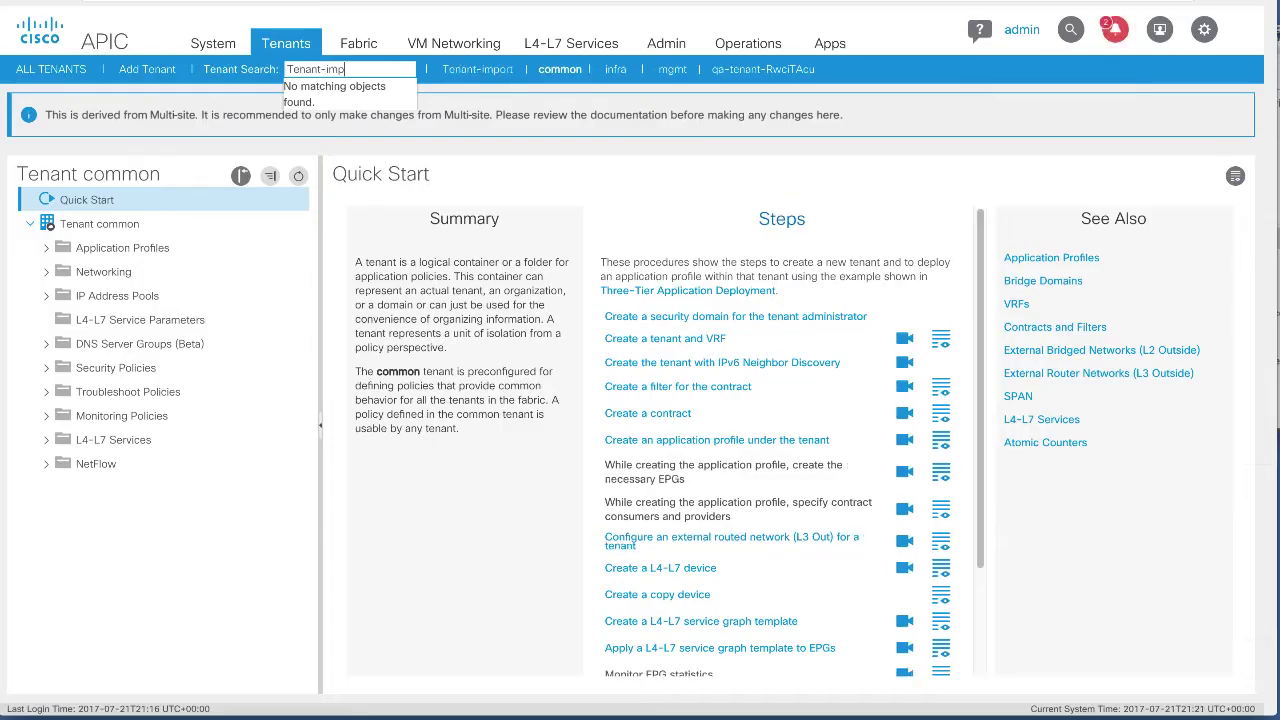
- Switch to the other site's APIC, search again for Tenant-import, open it and check its application profiles
{"action": "key", "text": "BackSpace"}
{"action": "key", "text": "BackSpace"}
{"action": "key", "text": "BackSpace"}
{"action": "key", "text": "BackSpace"}
{"action": "key", "text": "BackSpace"}
{"action": "key", "text": "BackSpace"}
{"action": "key", "text": "BackSpace"}
{"action": "key", "text": "BackSpace"}
{"action": "key", "text": "BackSpace"}
{"action": "type", "text": "enant"}
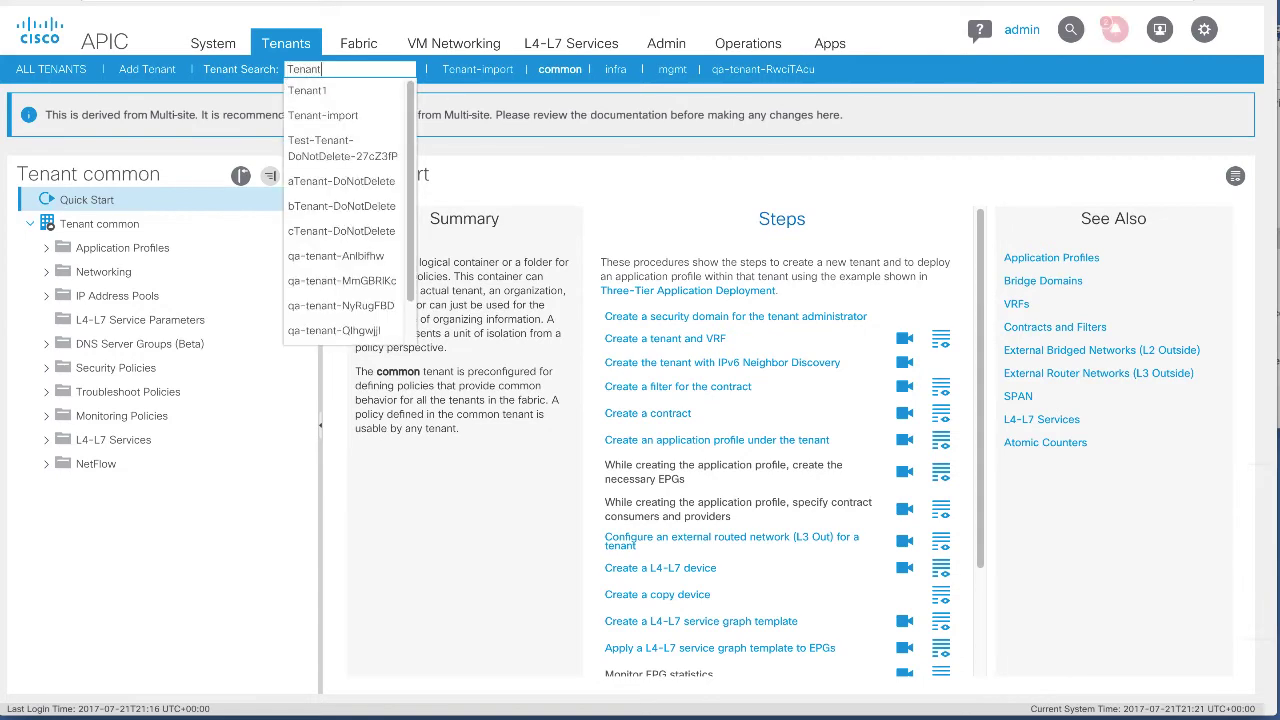
{"action": "key", "text": "Down"}
{"action": "key", "text": "Down"}
{"action": "key", "text": "Return"}
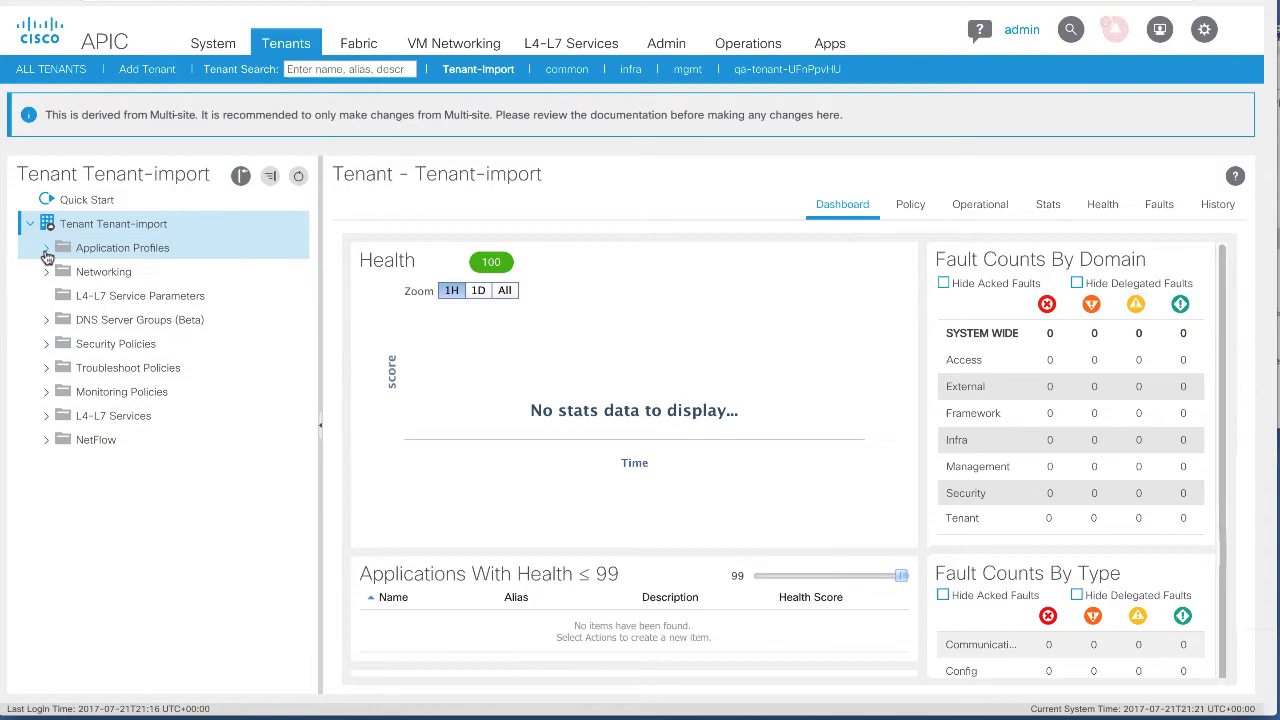
{"action": "left_click", "coordinate": [80, 248]}
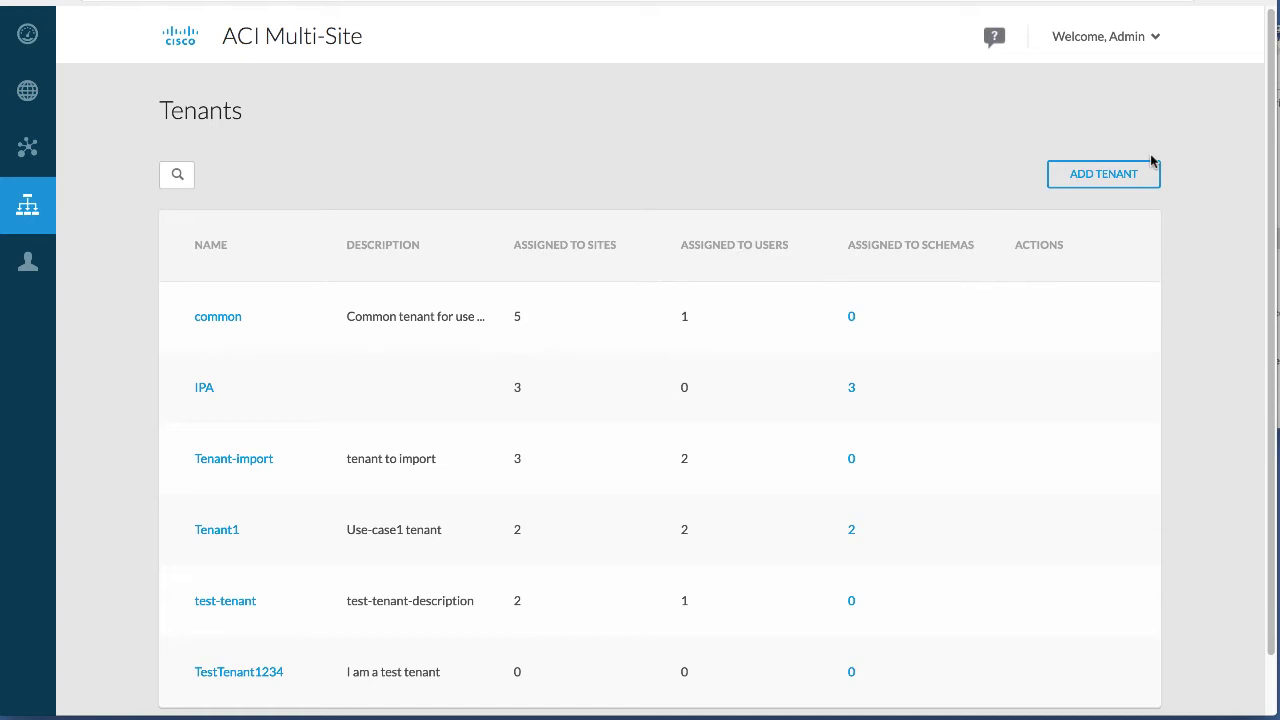
- Switch to ACI Multi-Site and add a new schema named Import-tenant-and-stretch
{"action": "left_click", "coordinate": [39, 155]}
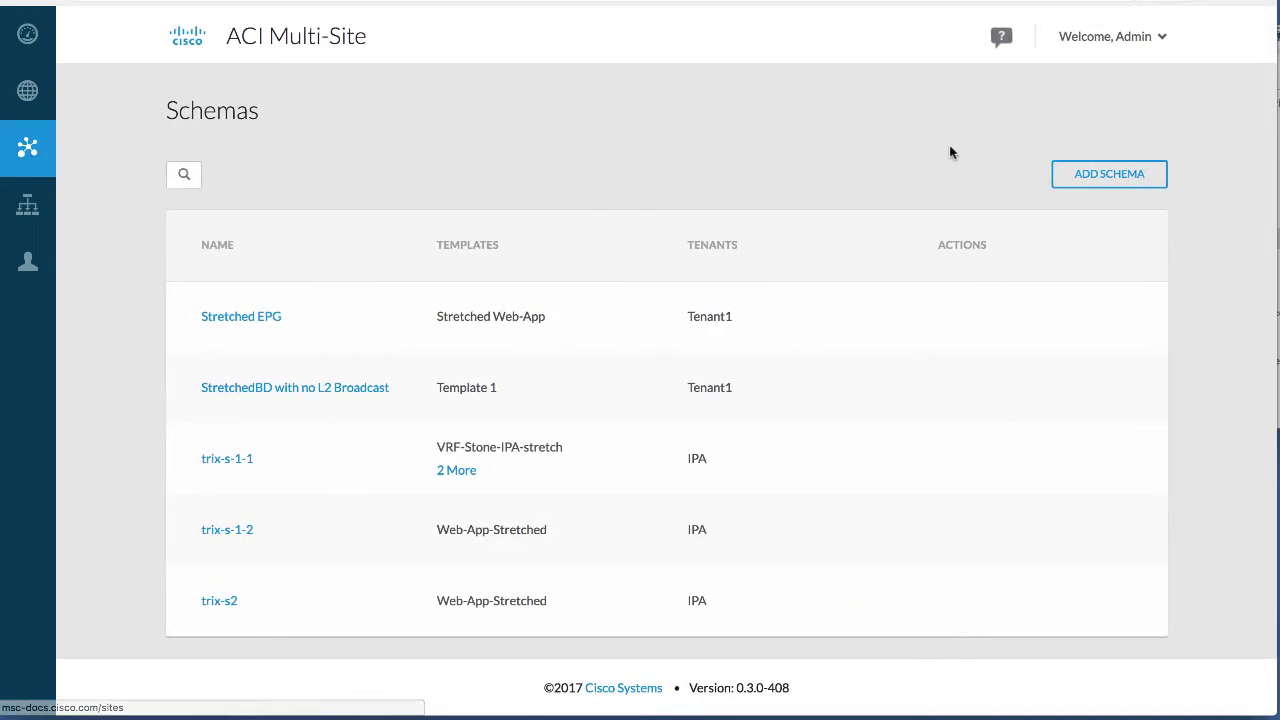
{"action": "left_click", "coordinate": [1112, 176]}
{"action": "left_click_drag", "start_coordinate": [214, 36], "coordinate": [62, 26]}
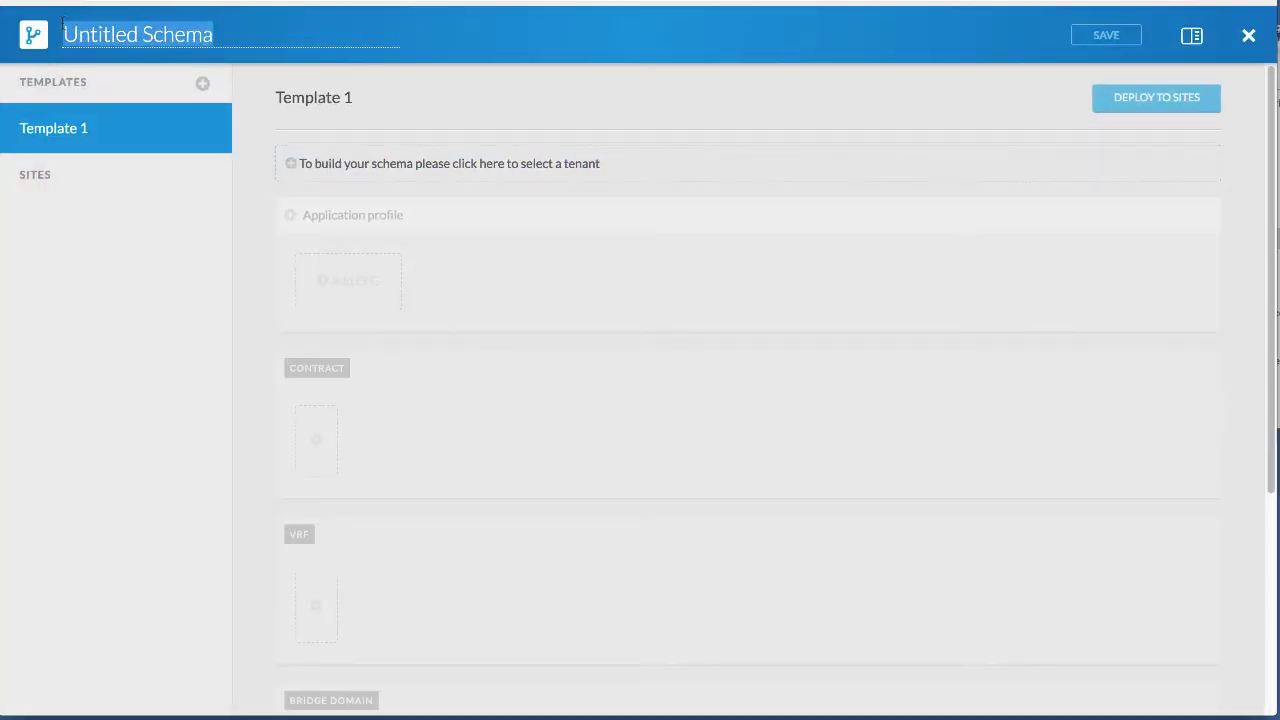
{"action": "type", "text": "Import-tenant-and-stretch"}
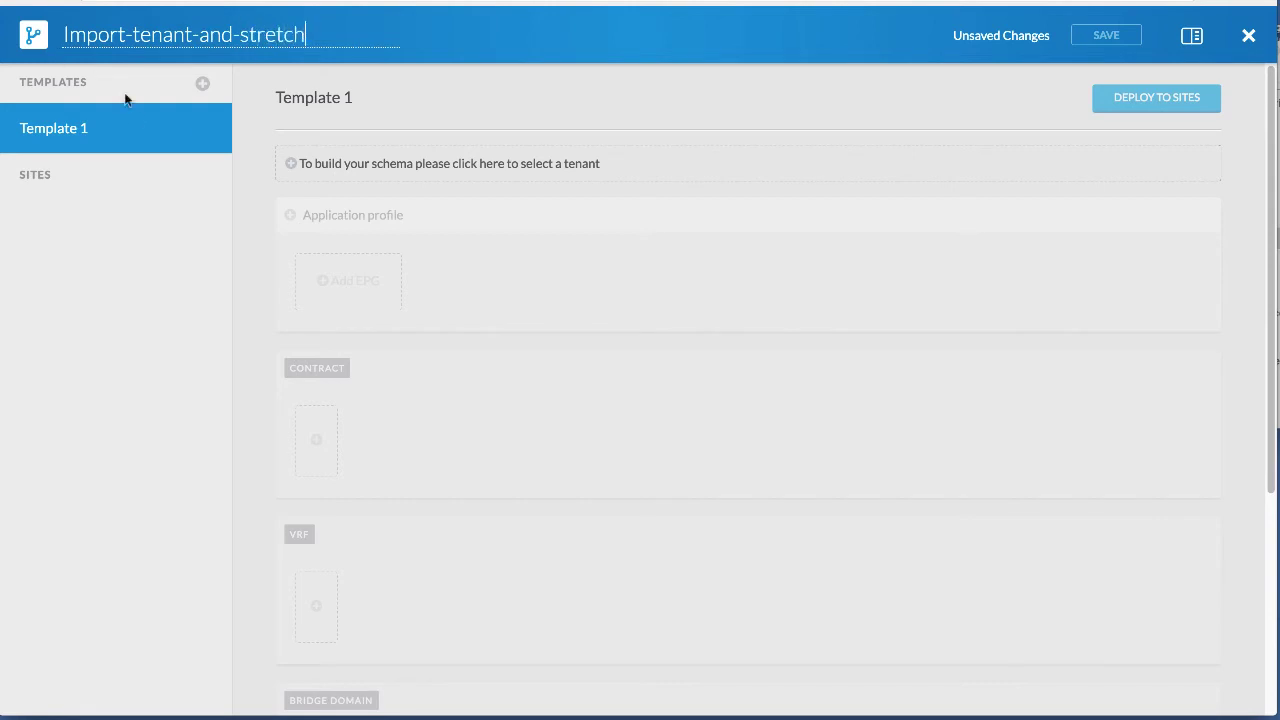
{"action": "key", "text": "Return"}
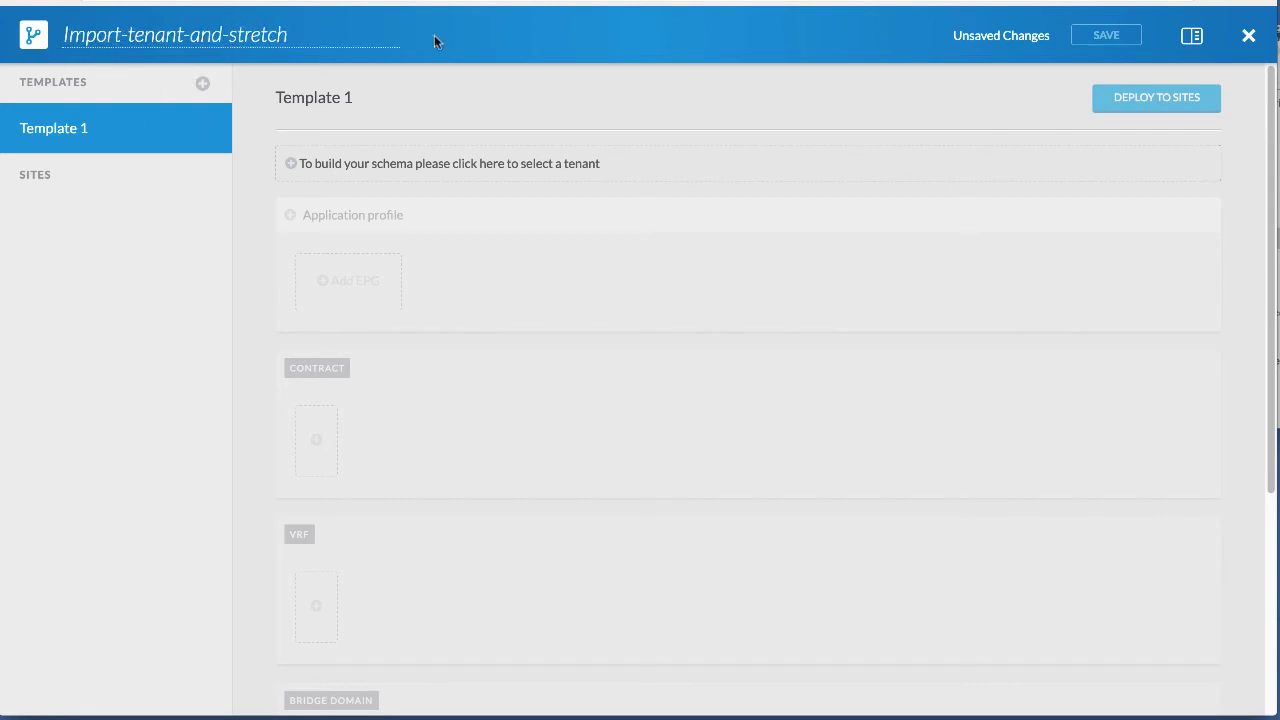
- Assign the Tenant-import tenant to Template 1 of the schema
{"action": "left_click", "coordinate": [498, 170]}
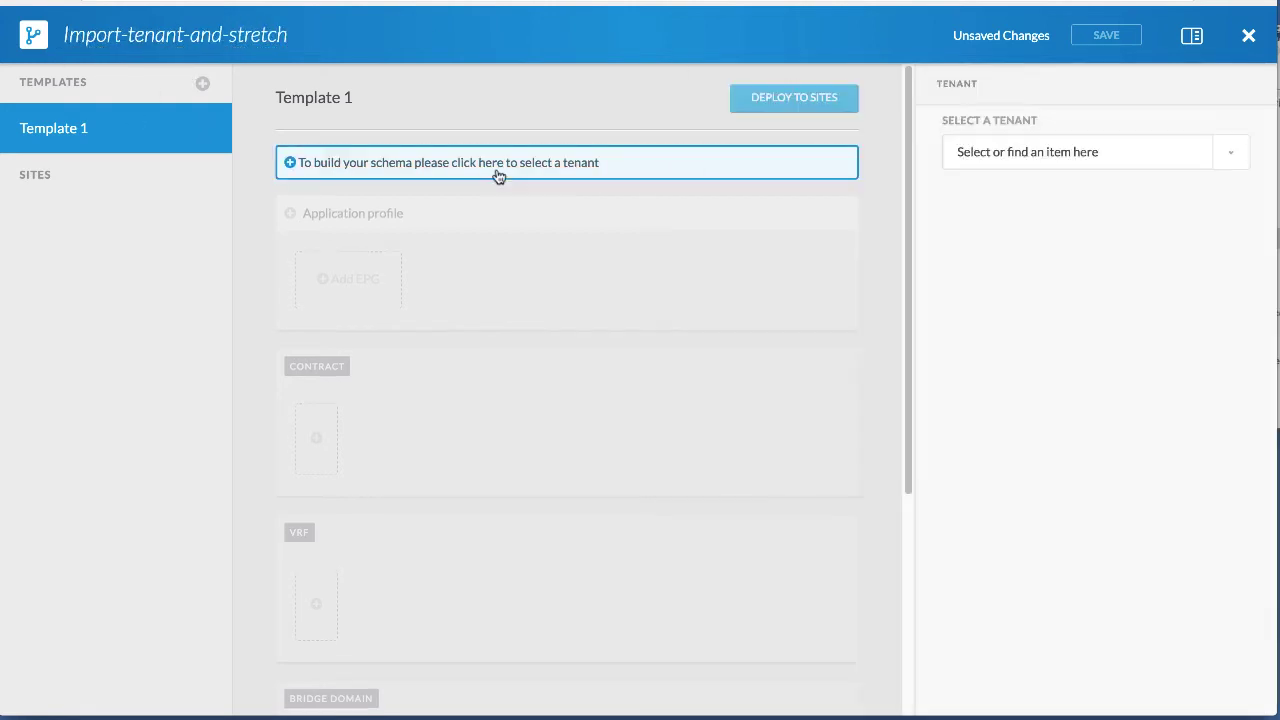
{"action": "left_click", "coordinate": [1031, 160]}
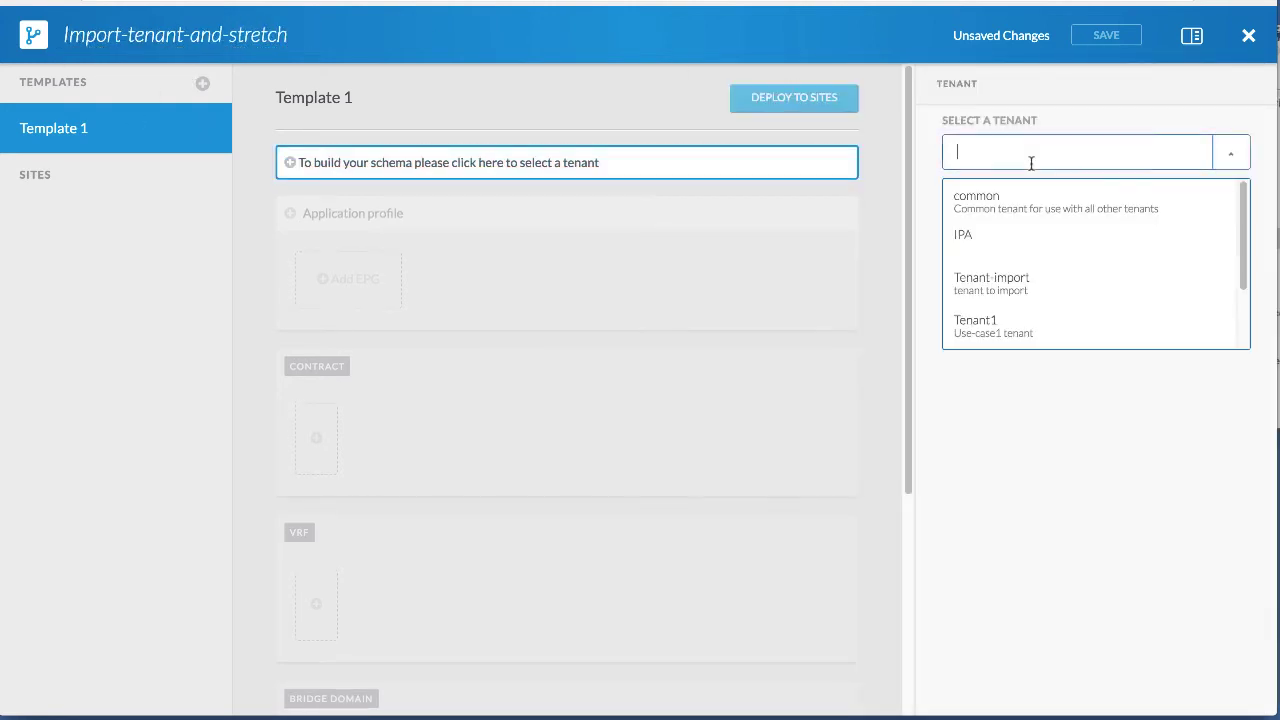
{"action": "left_click", "coordinate": [1021, 277]}
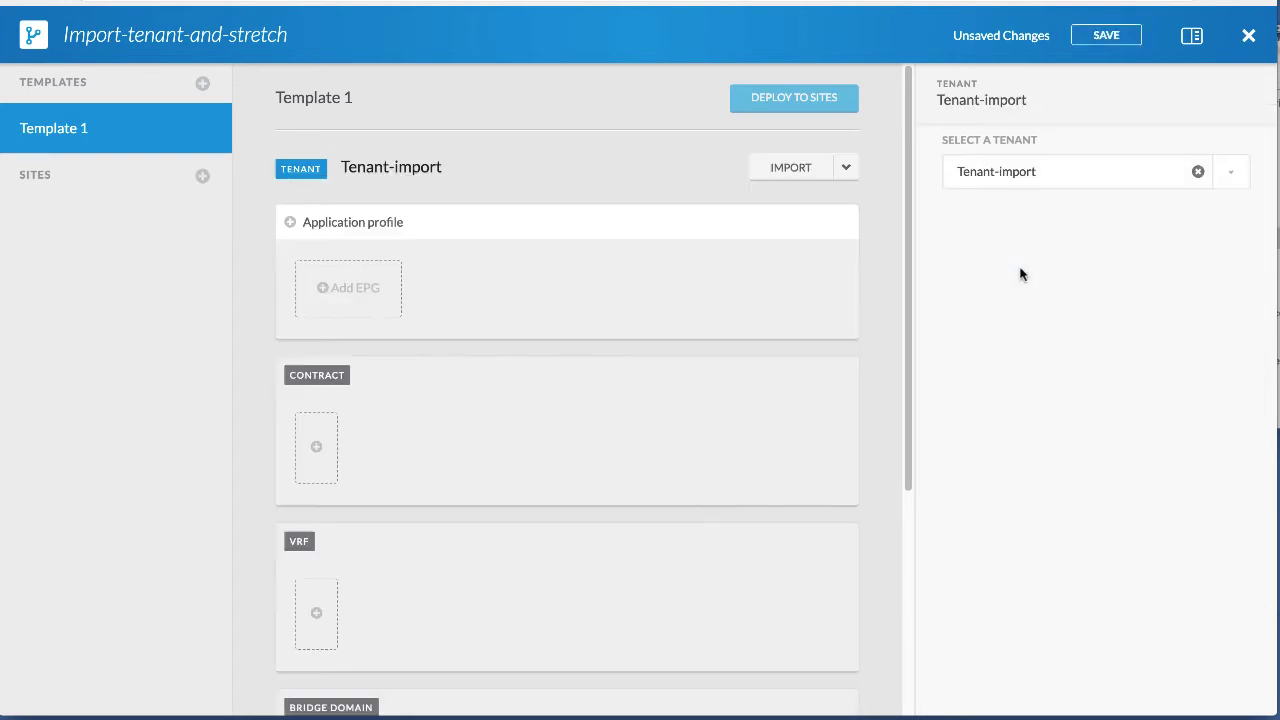
- Import the APIC-created-ANP application profile and its APIC-created-EPG from San Jose into Template 1, with relations included
{"action": "left_click", "coordinate": [846, 172]}
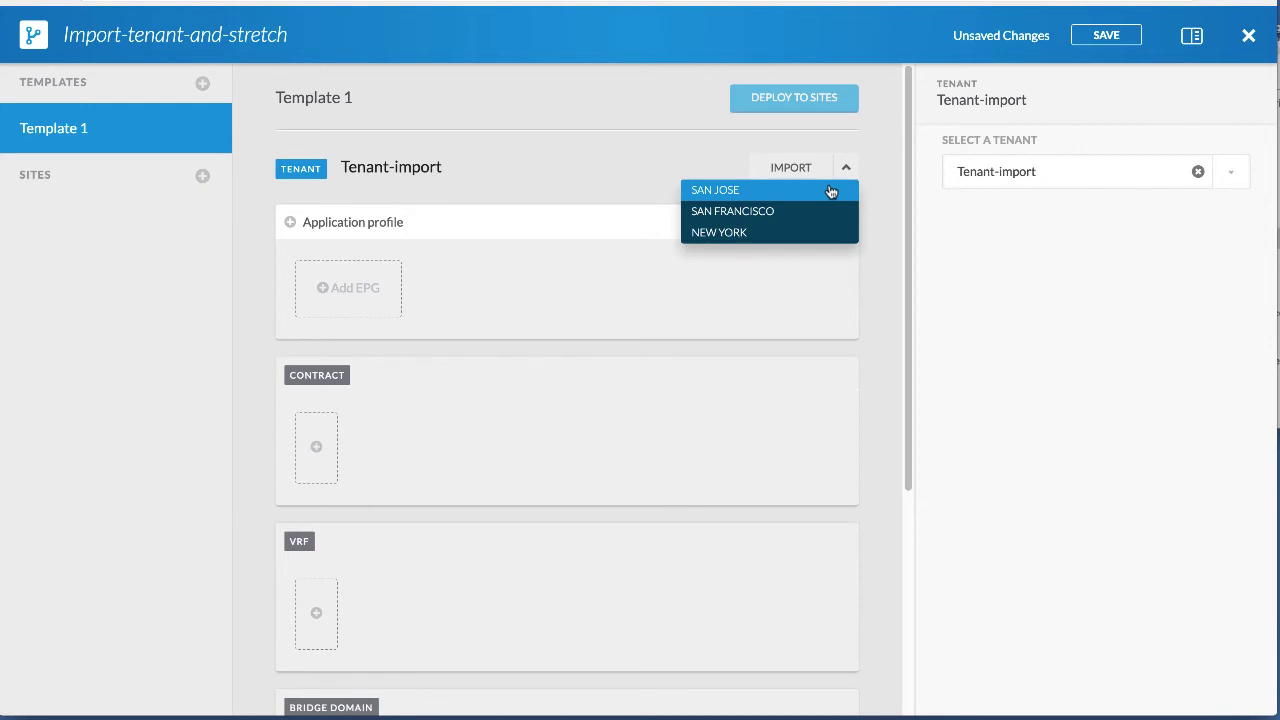
{"action": "left_click", "coordinate": [831, 191]}
{"action": "mouse_move", "coordinate": [708, 248]}
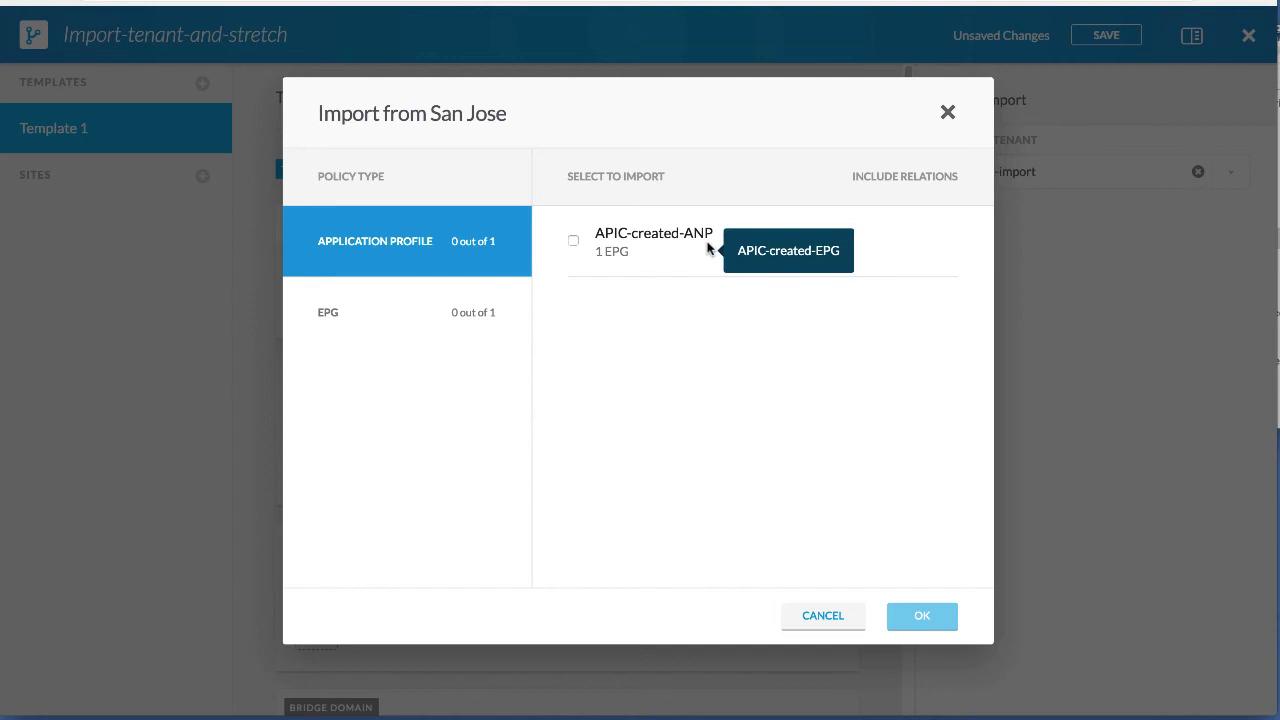
{"action": "left_click", "coordinate": [572, 242]}
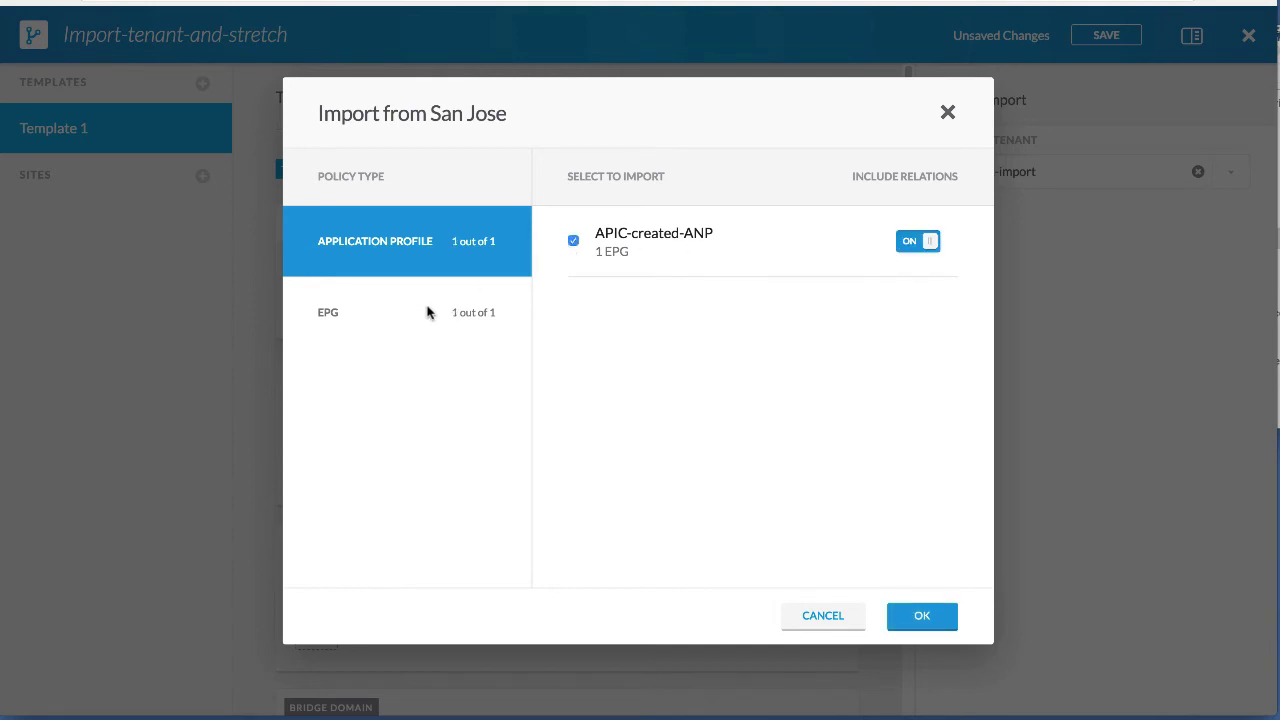
{"action": "left_click", "coordinate": [373, 332]}
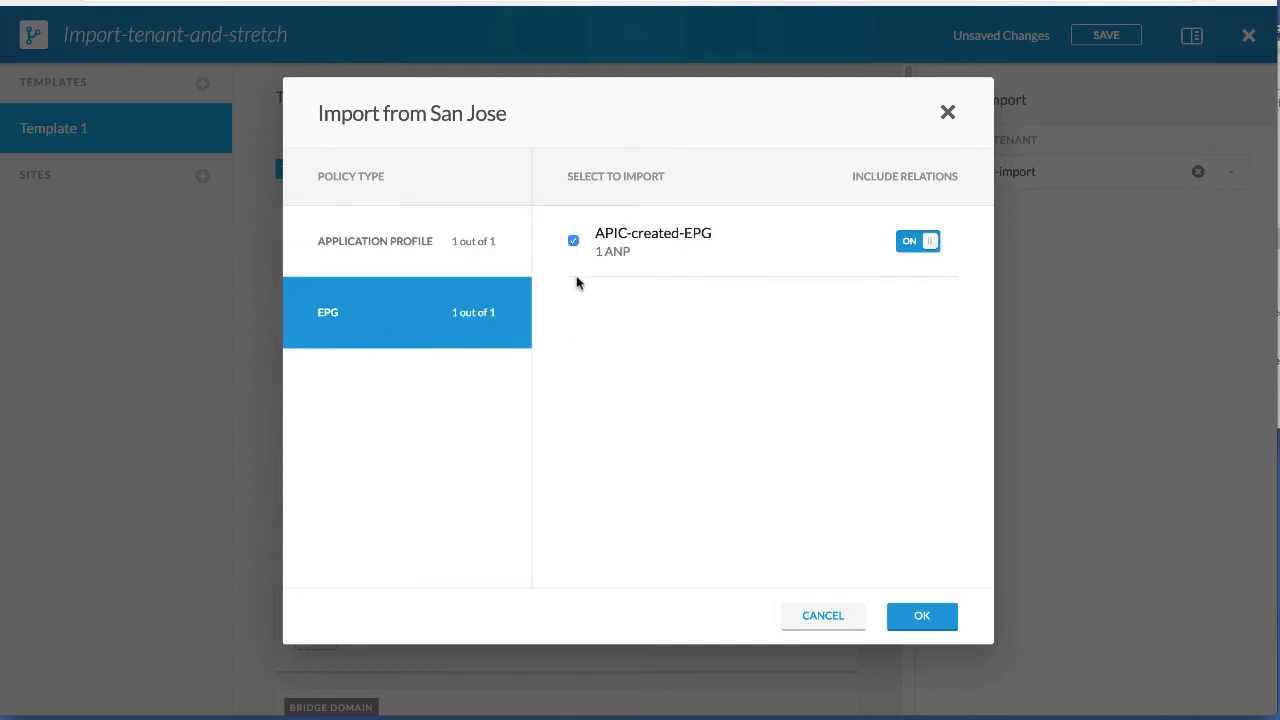
{"action": "left_click", "coordinate": [911, 248]}
{"action": "left_click", "coordinate": [924, 250]}
{"action": "left_click", "coordinate": [926, 612]}
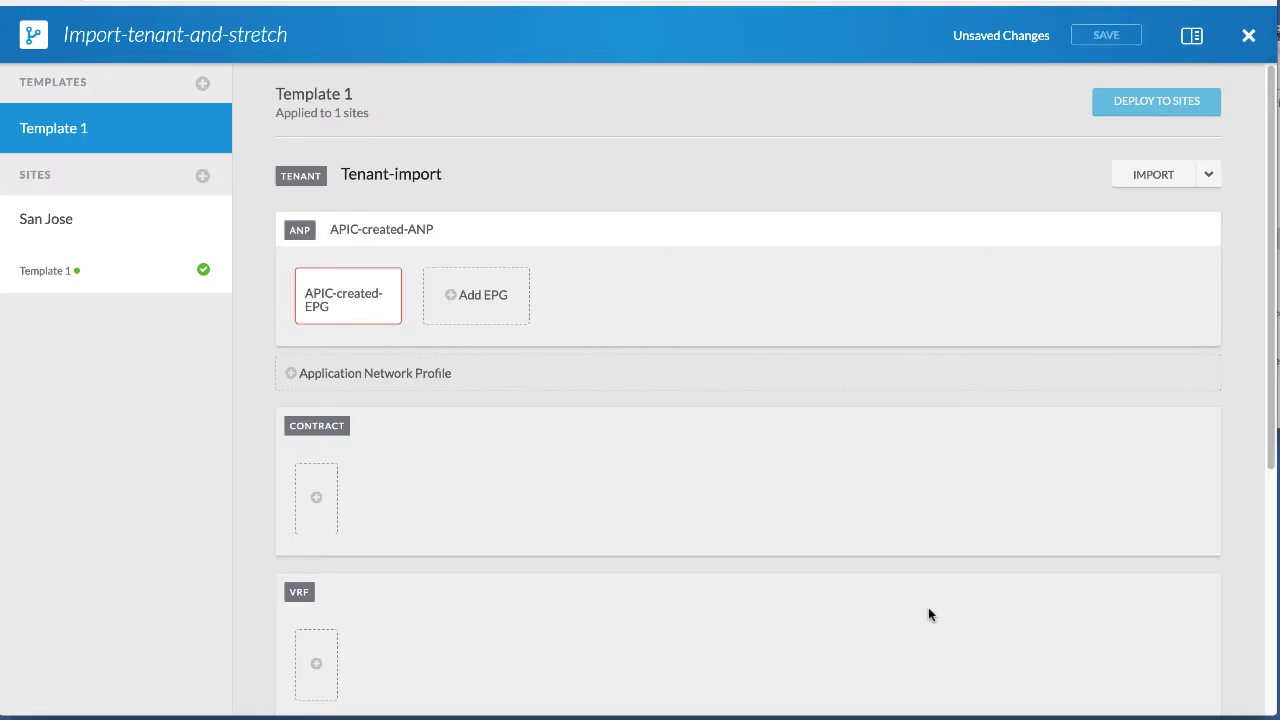
- Create the bridge domain BD-1 and assign it to APIC-created-EPG in Template 1
{"action": "left_click", "coordinate": [140, 265]}
{"action": "left_click", "coordinate": [73, 127]}
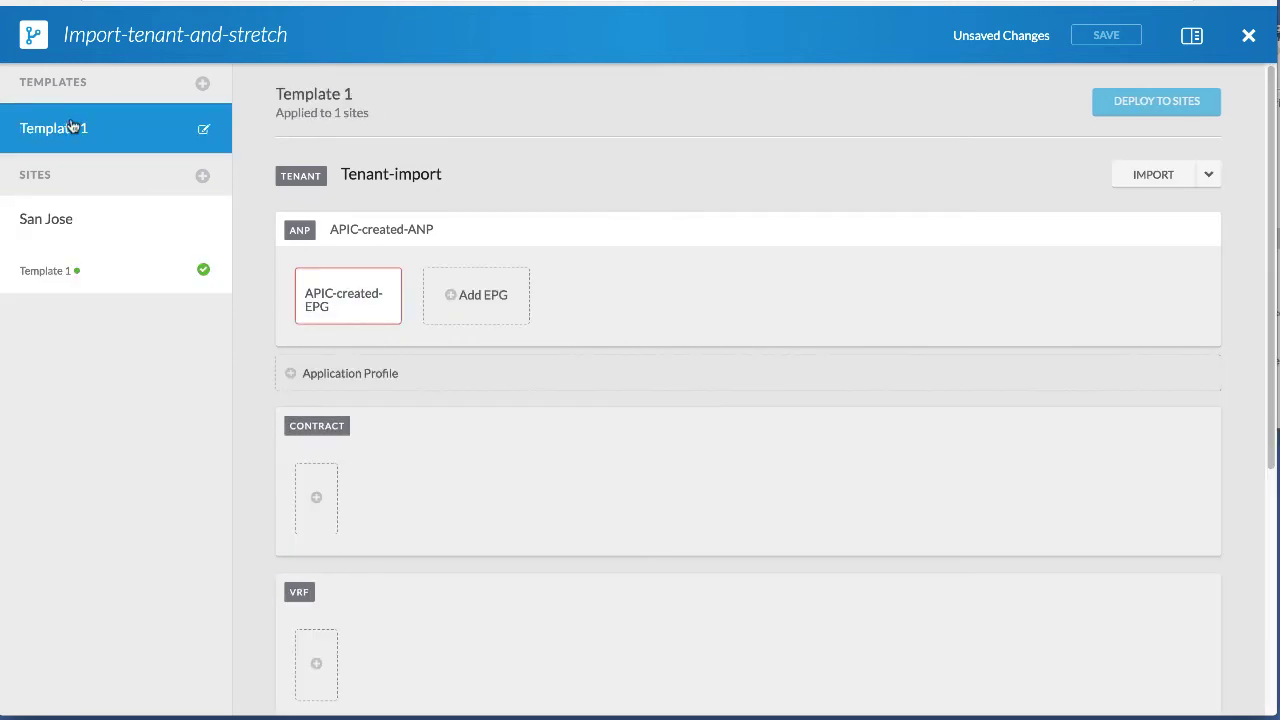
{"action": "left_click", "coordinate": [343, 318]}
{"action": "scroll", "coordinate": [681, 468], "scroll_direction": "down", "scroll_amount": 3}
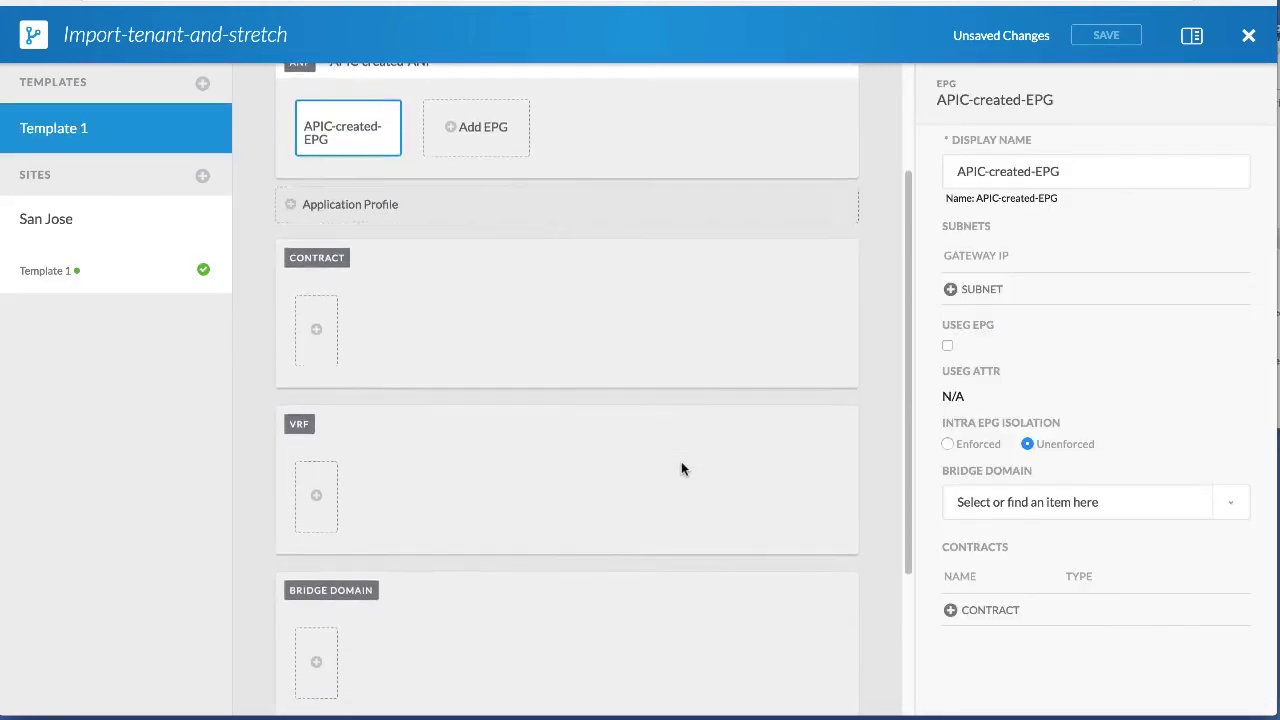
{"action": "scroll", "coordinate": [681, 461], "scroll_direction": "down", "scroll_amount": 2}
{"action": "scroll", "coordinate": [681, 459], "scroll_direction": "up", "scroll_amount": 5}
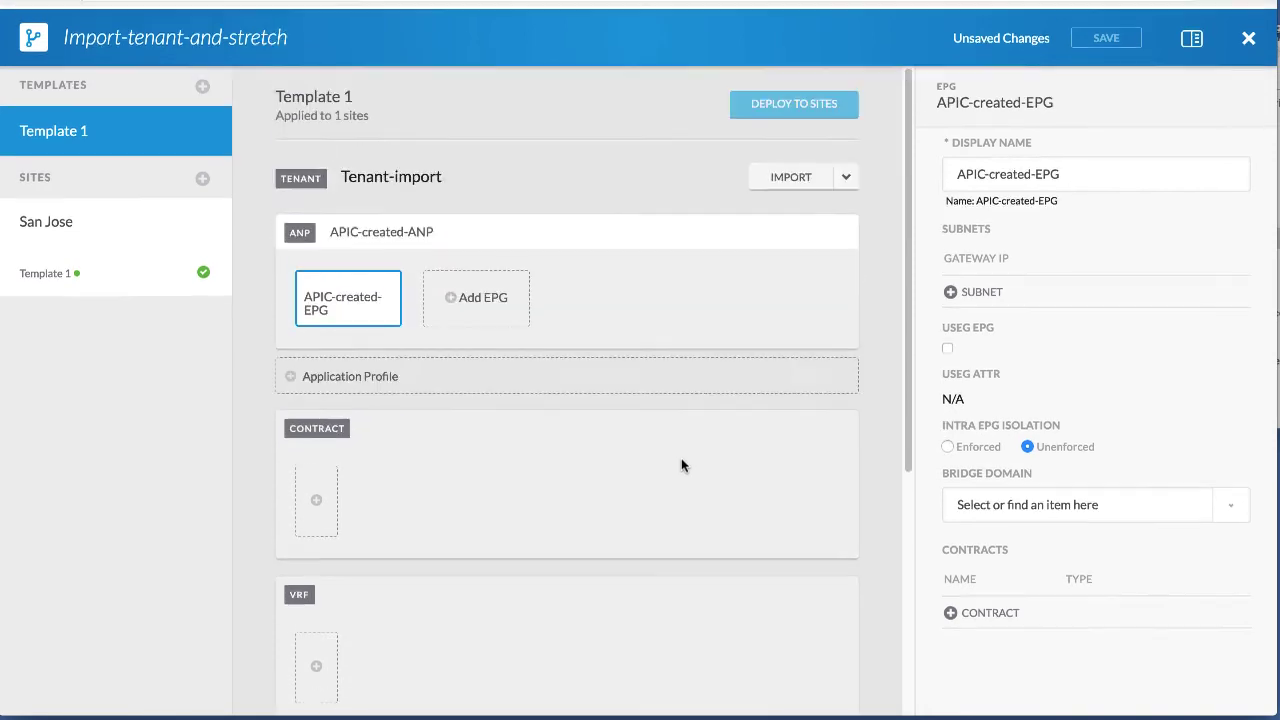
{"action": "left_click", "coordinate": [992, 507]}
{"action": "type", "text": "BD-1"}
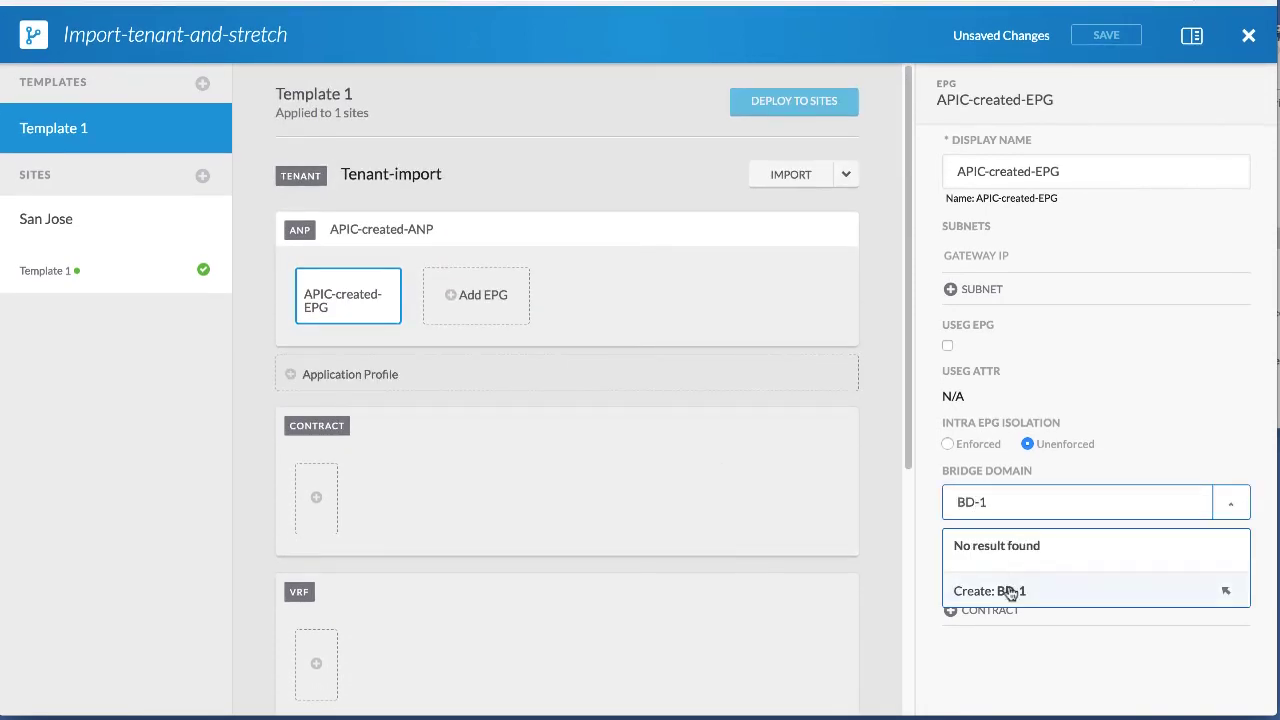
{"action": "left_click", "coordinate": [1190, 590]}
- Create the VRF VRF-1 and associate it with the bridge domain BD-1
{"action": "scroll", "coordinate": [651, 437], "scroll_direction": "down", "scroll_amount": 4}
{"action": "left_click", "coordinate": [365, 477]}
{"action": "left_click", "coordinate": [990, 300]}
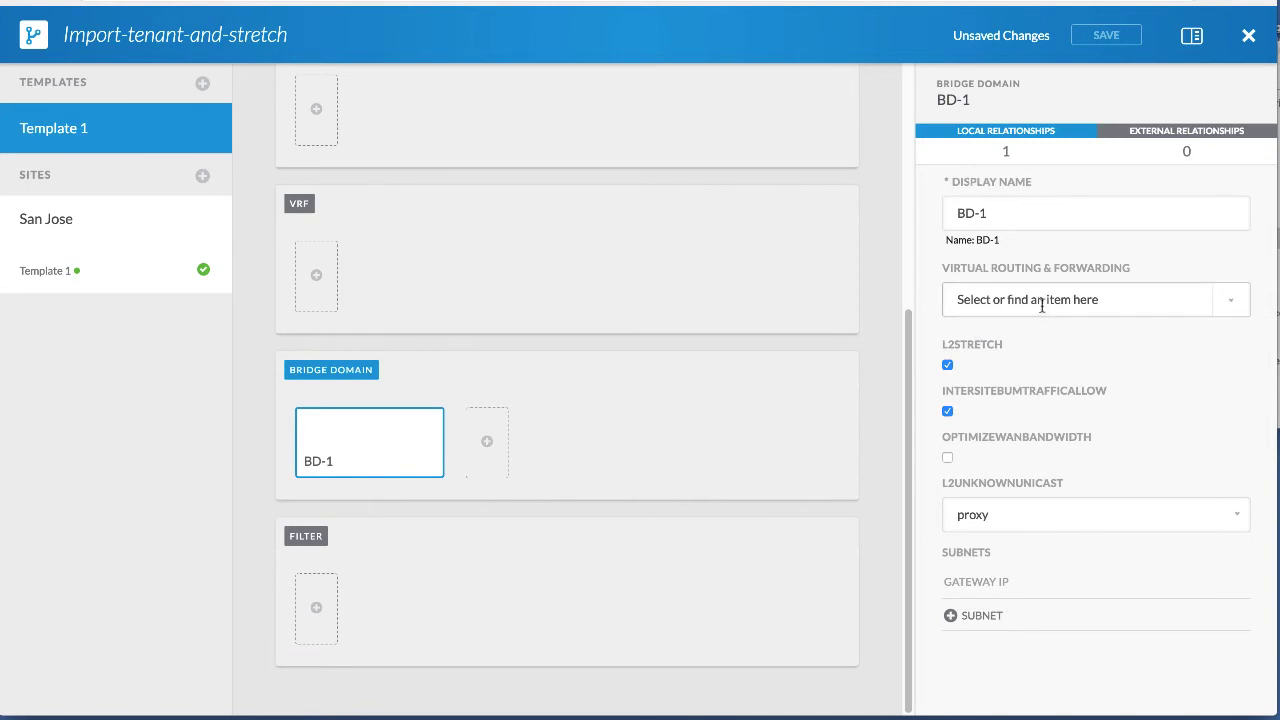
{"action": "type", "text": "VRF-1"}
{"action": "left_click", "coordinate": [1045, 388]}
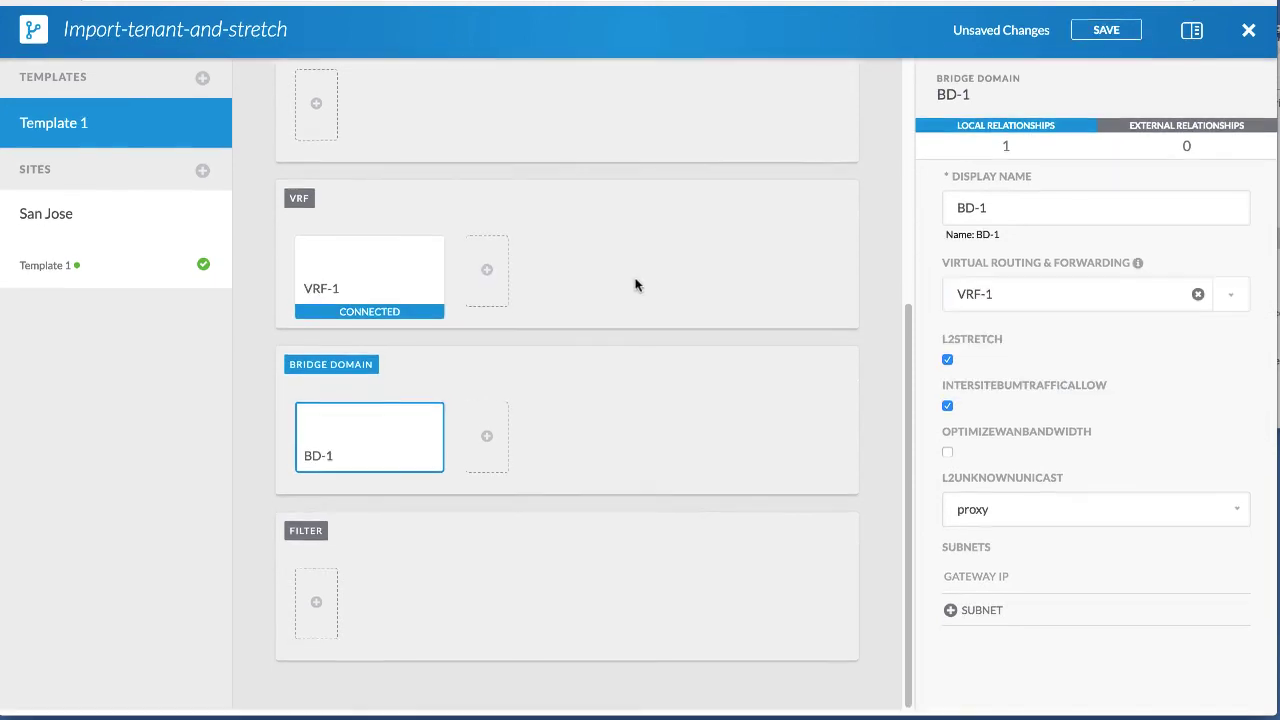
- Save the Import-tenant-and-stretch schema and dismiss the notification
{"action": "scroll", "coordinate": [634, 283], "scroll_direction": "up", "scroll_amount": 5}
{"action": "left_click", "coordinate": [1106, 36]}
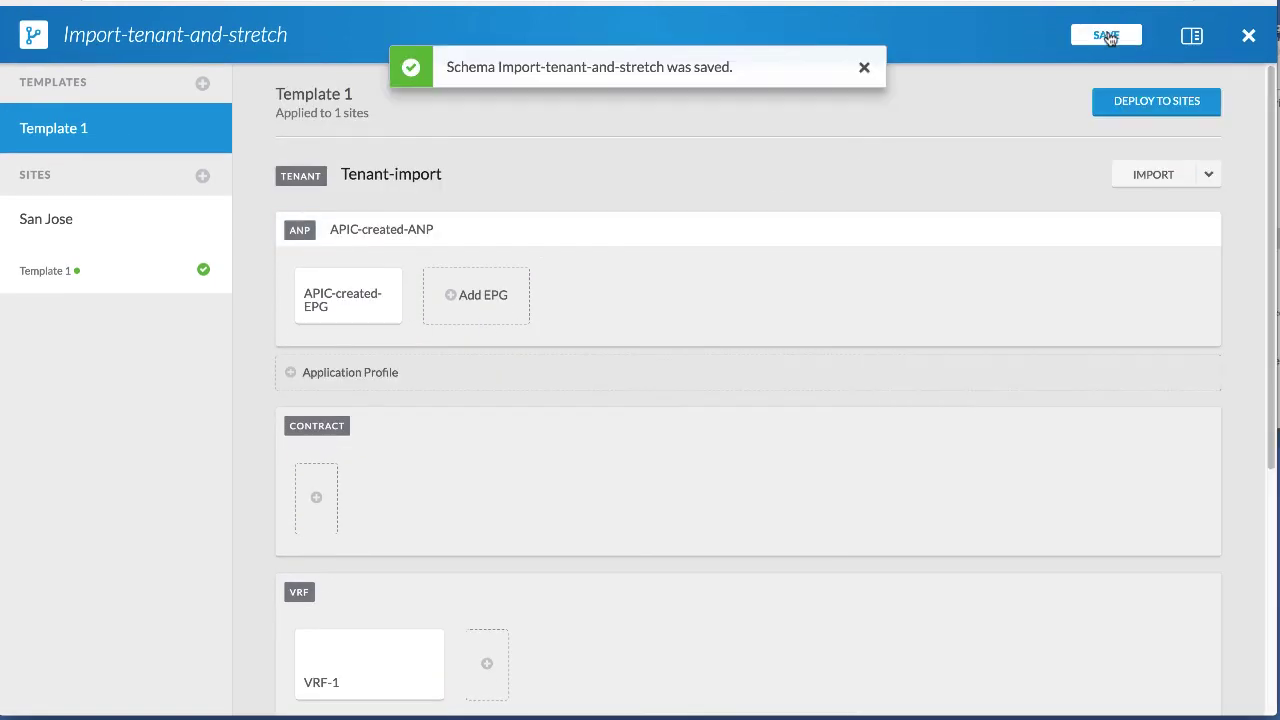
{"action": "left_click", "coordinate": [866, 63]}
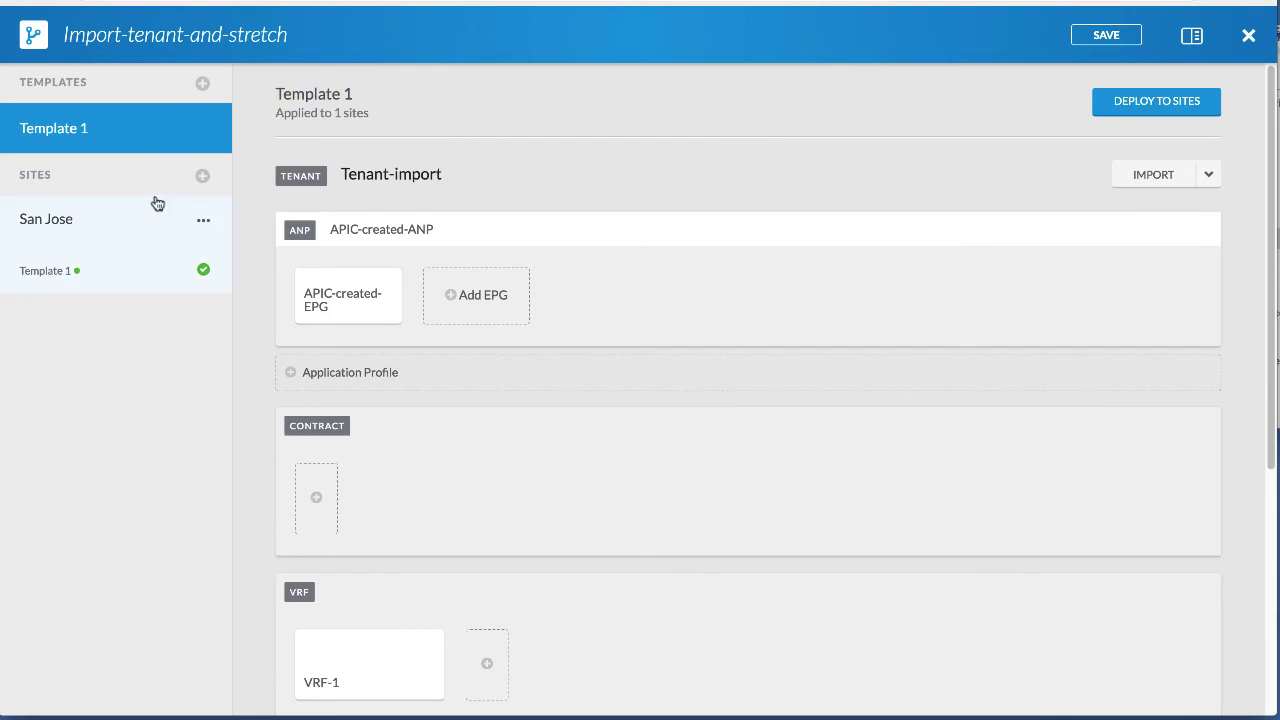
- Add the San Francisco site to the schema with Template 1 assigned, and view the template's policies for that site
{"action": "left_click", "coordinate": [202, 178]}
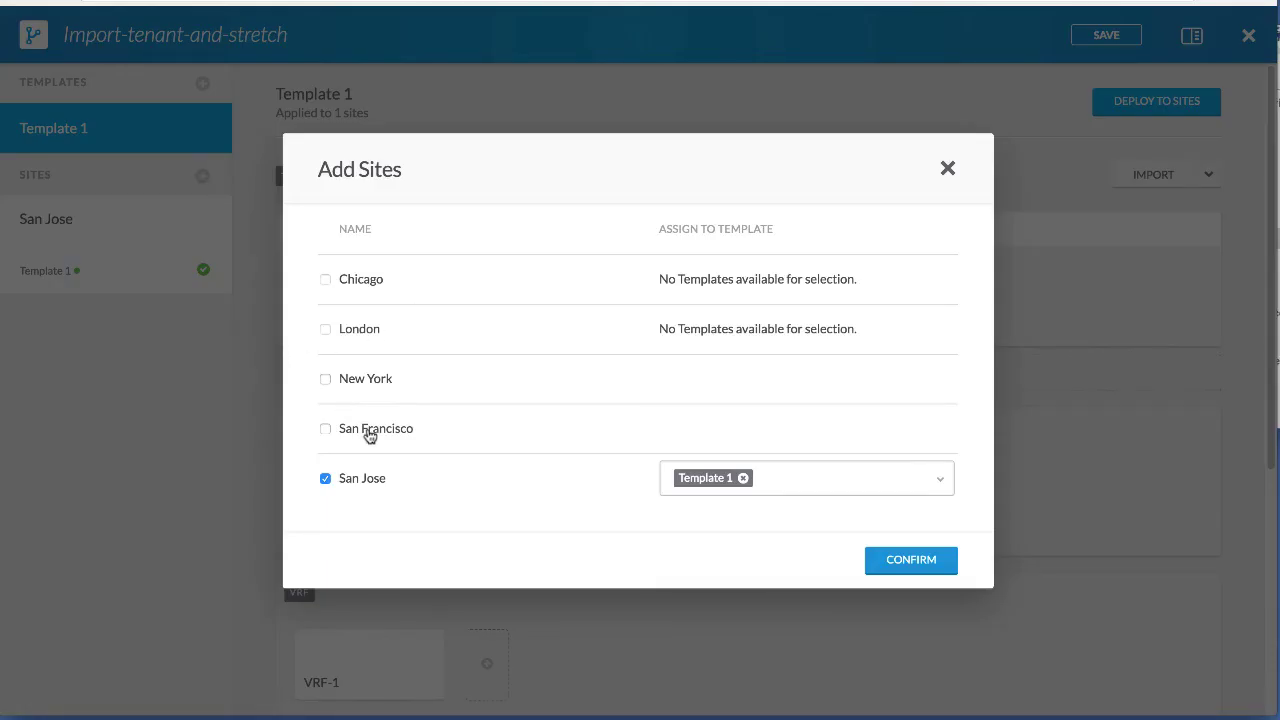
{"action": "left_click", "coordinate": [325, 430]}
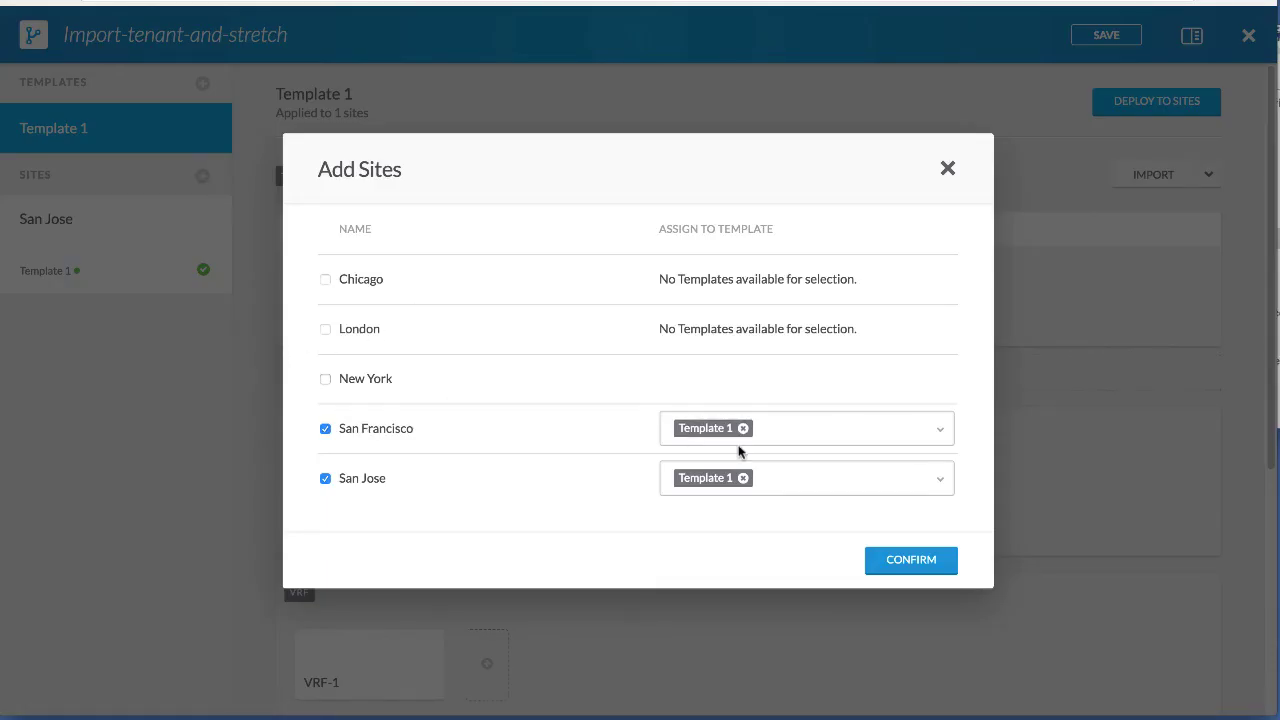
{"action": "left_click", "coordinate": [897, 560]}
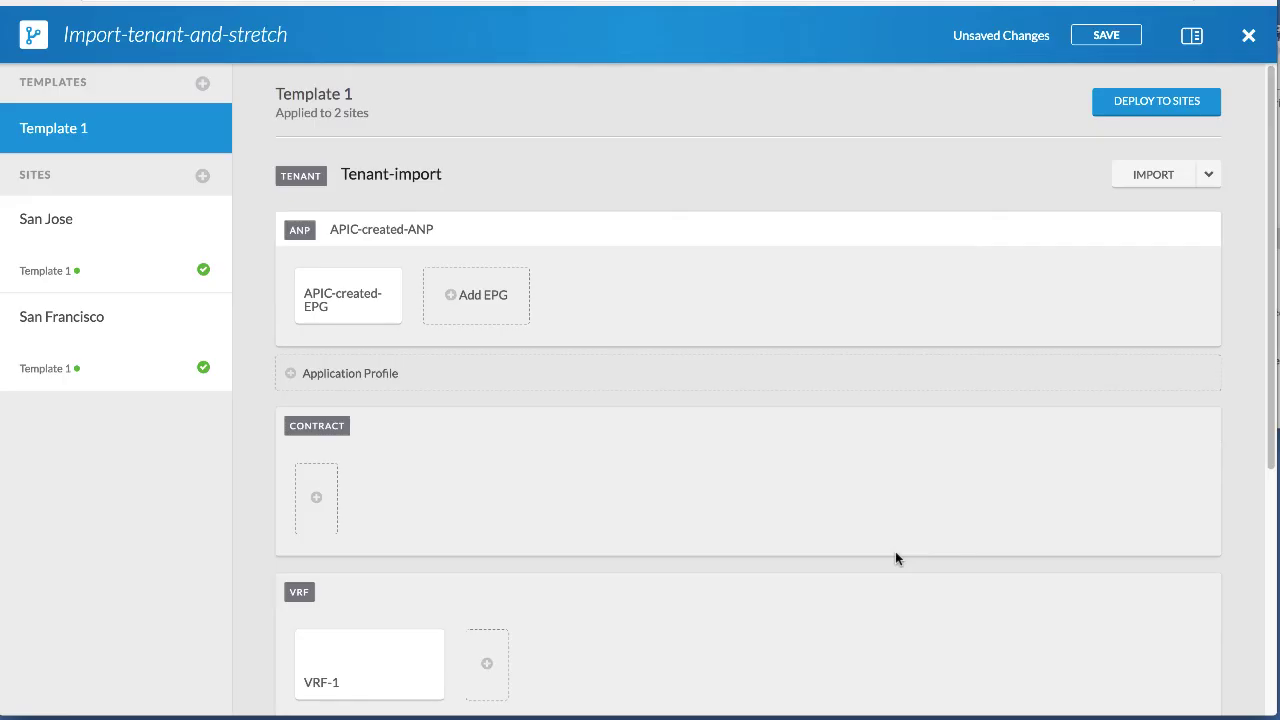
{"action": "left_click", "coordinate": [134, 363]}
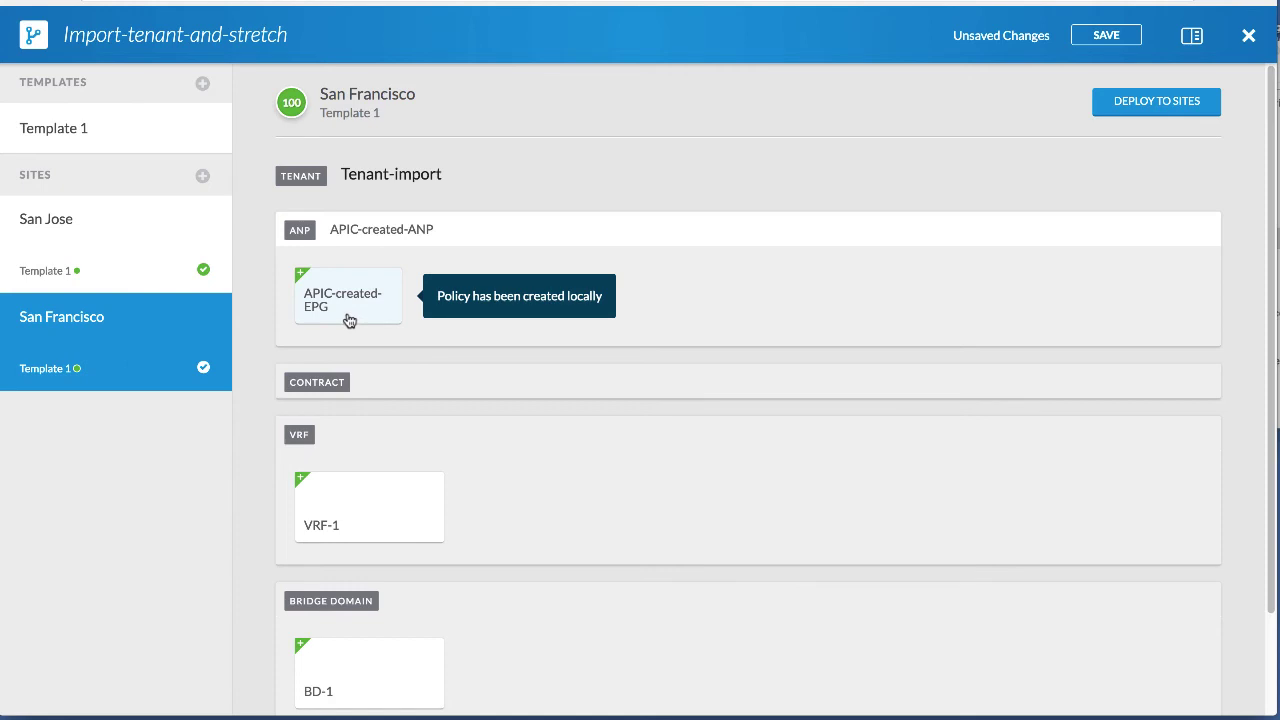
- Deploy Template 1 to the San Francisco and San Jose sites and dismiss the notification
{"action": "left_click", "coordinate": [66, 146]}
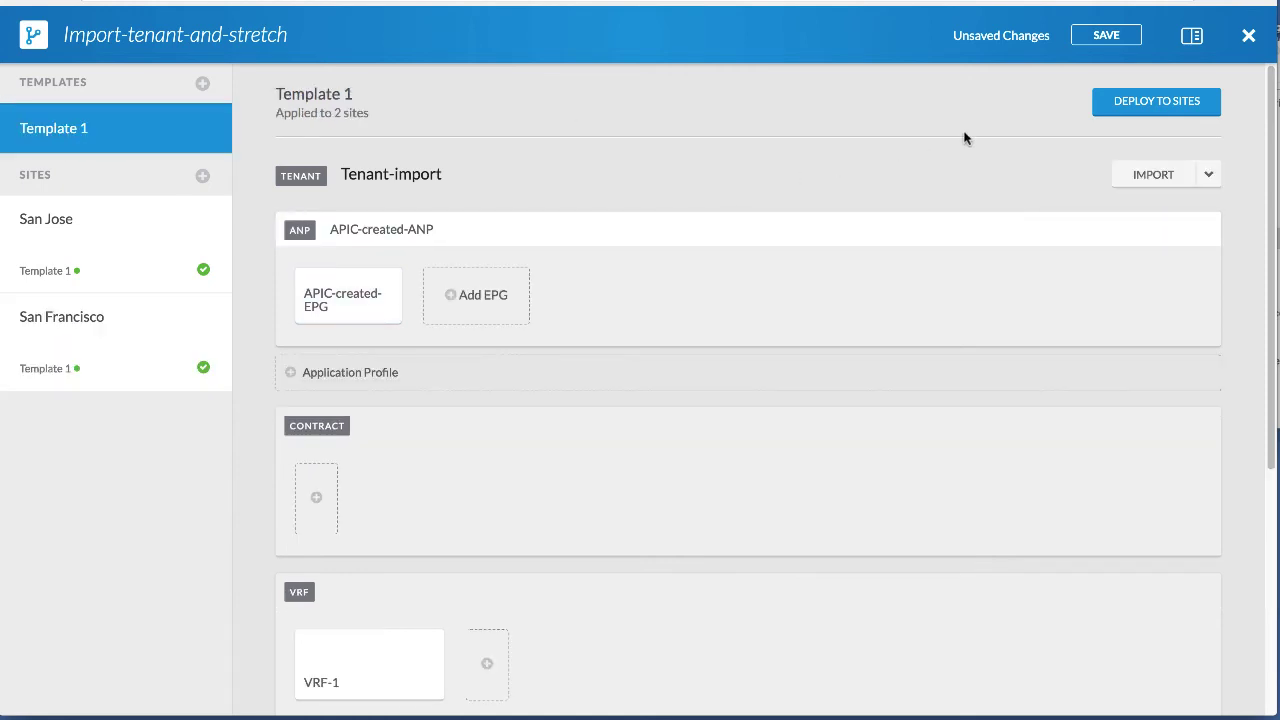
{"action": "left_click", "coordinate": [1104, 118]}
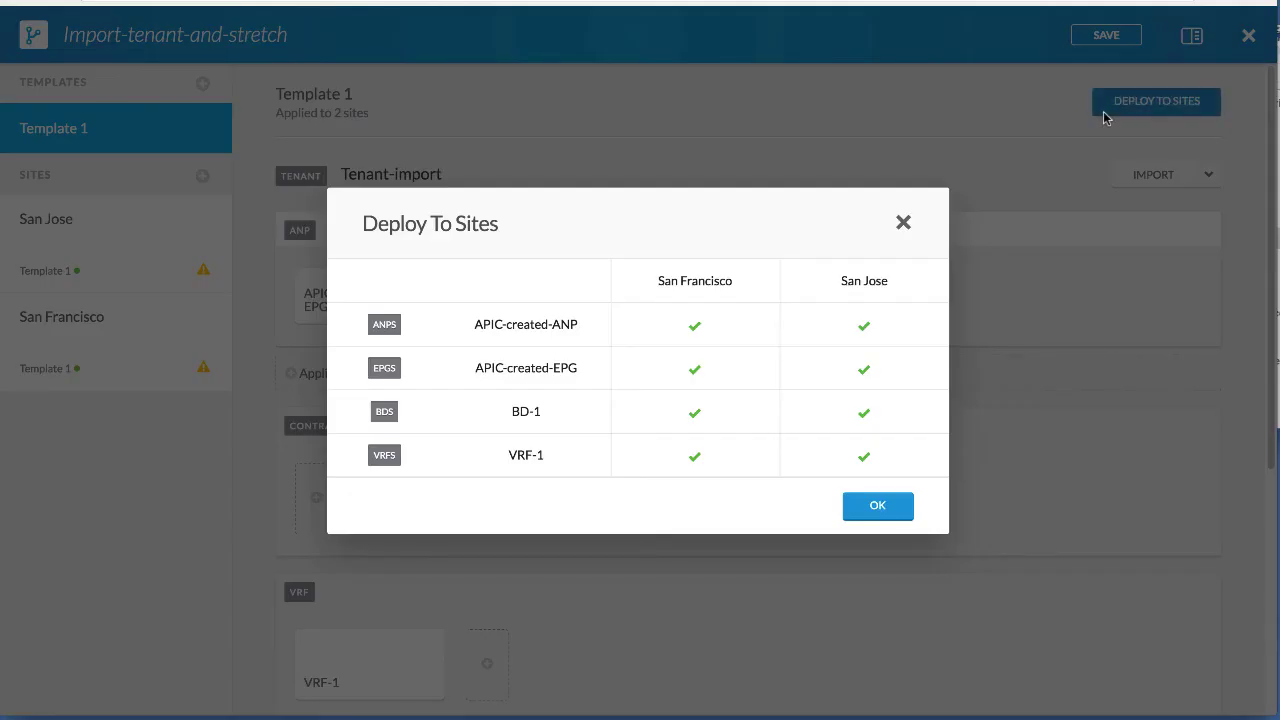
{"action": "left_click", "coordinate": [884, 506]}
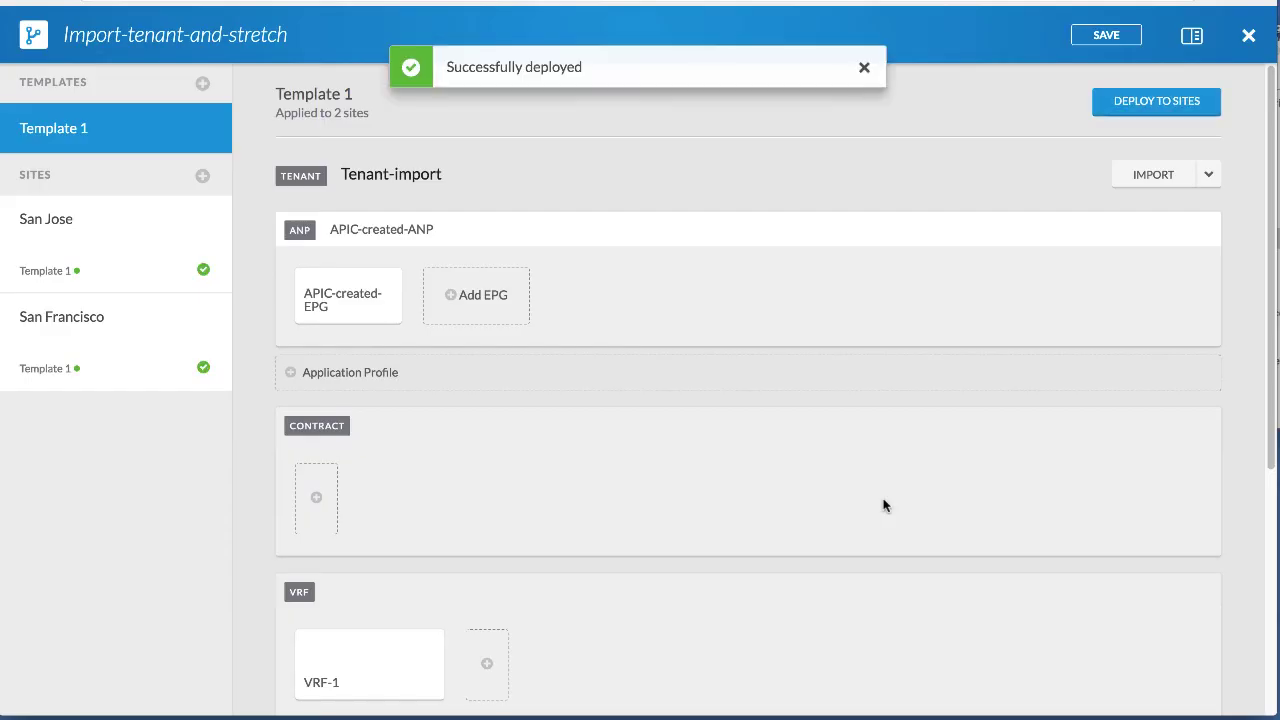
{"action": "left_click", "coordinate": [866, 68]}
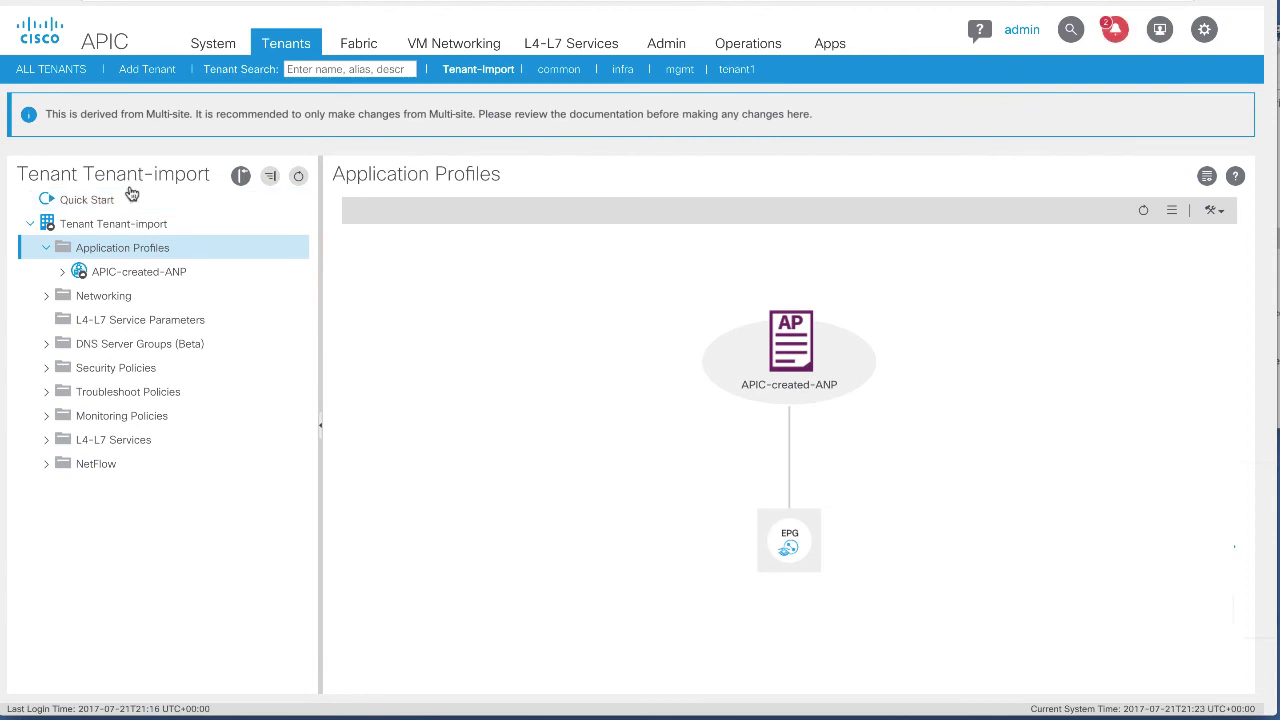
- Switch to the APIC and open the APIC-created-ANP application profile of Tenant-import to check its topology
{"action": "left_click", "coordinate": [121, 279]}
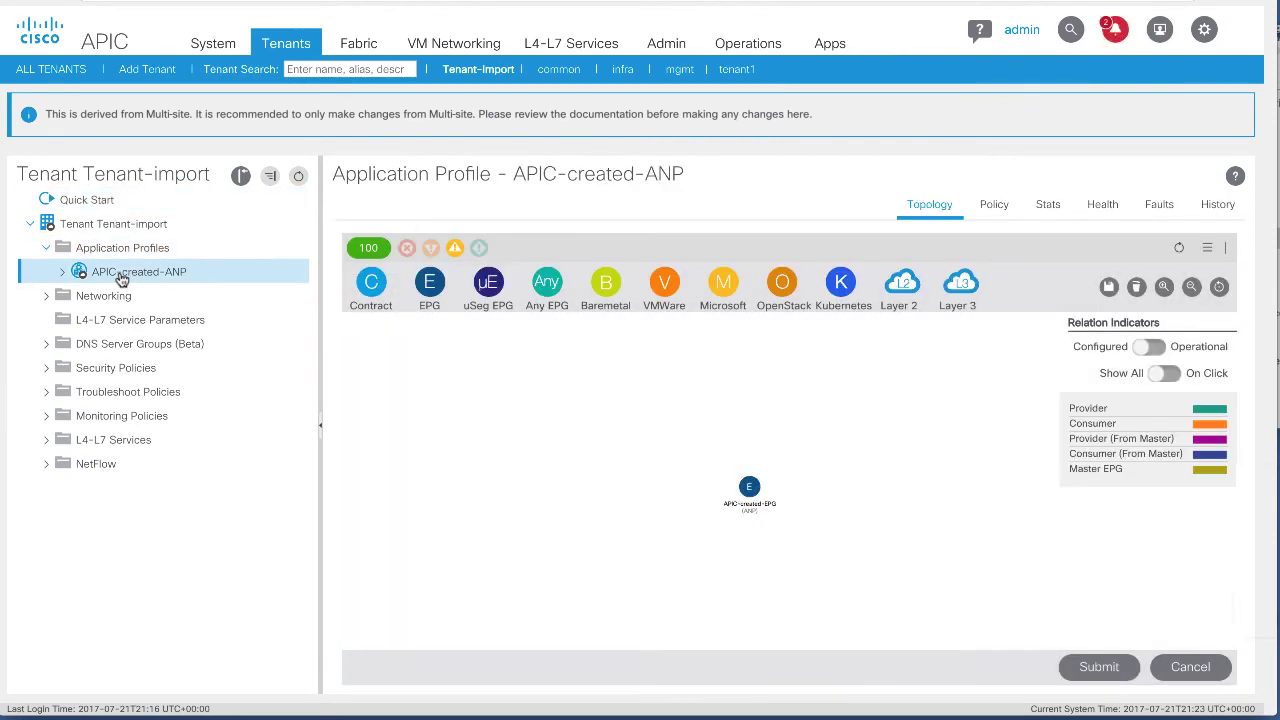